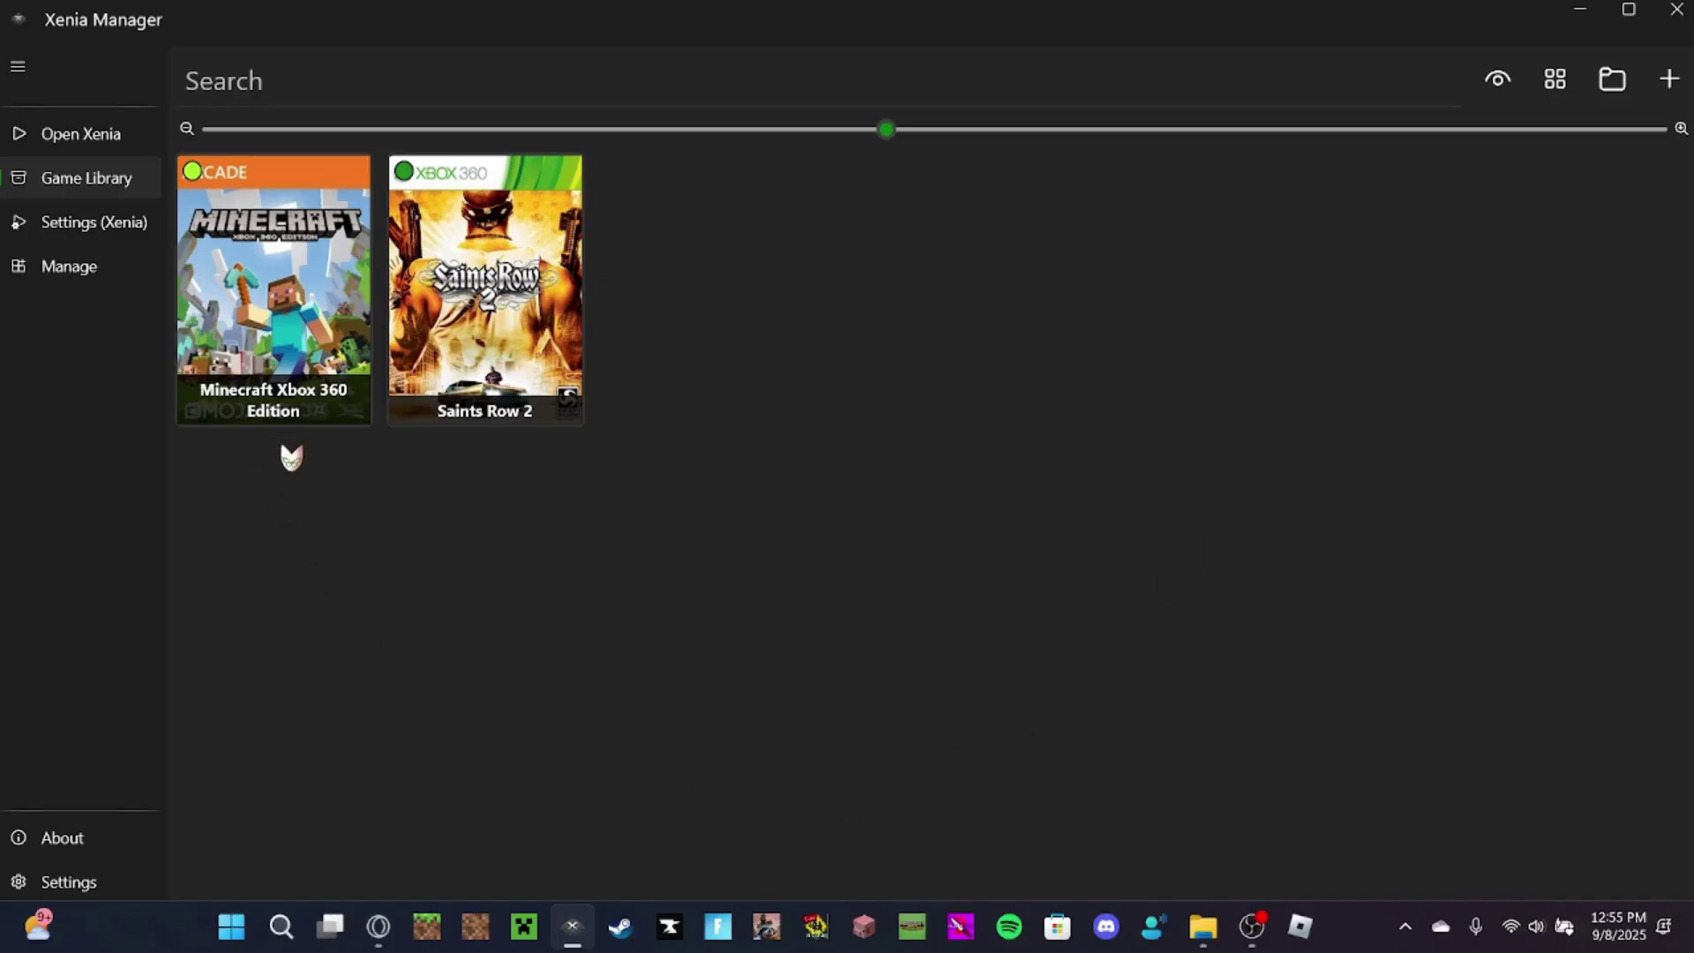
# Step: View the play-time info on the Minecraft and Saints Row 2 game tiles
pyautogui.moveTo(274, 291)
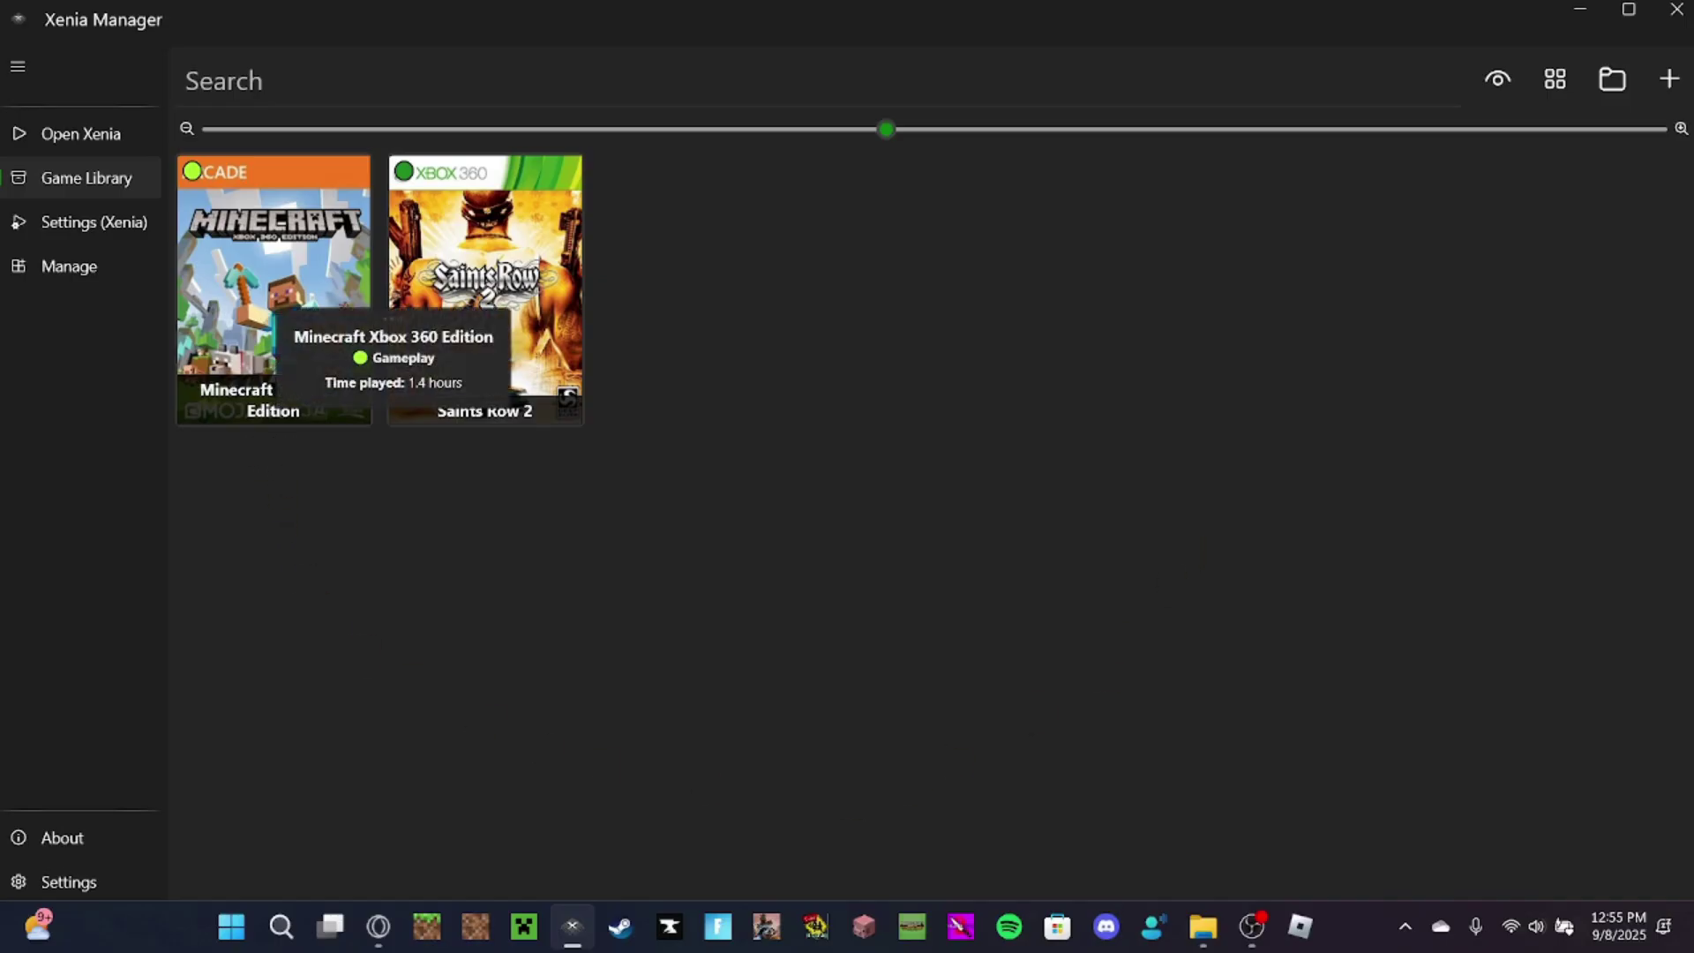
pyautogui.moveTo(472, 274)
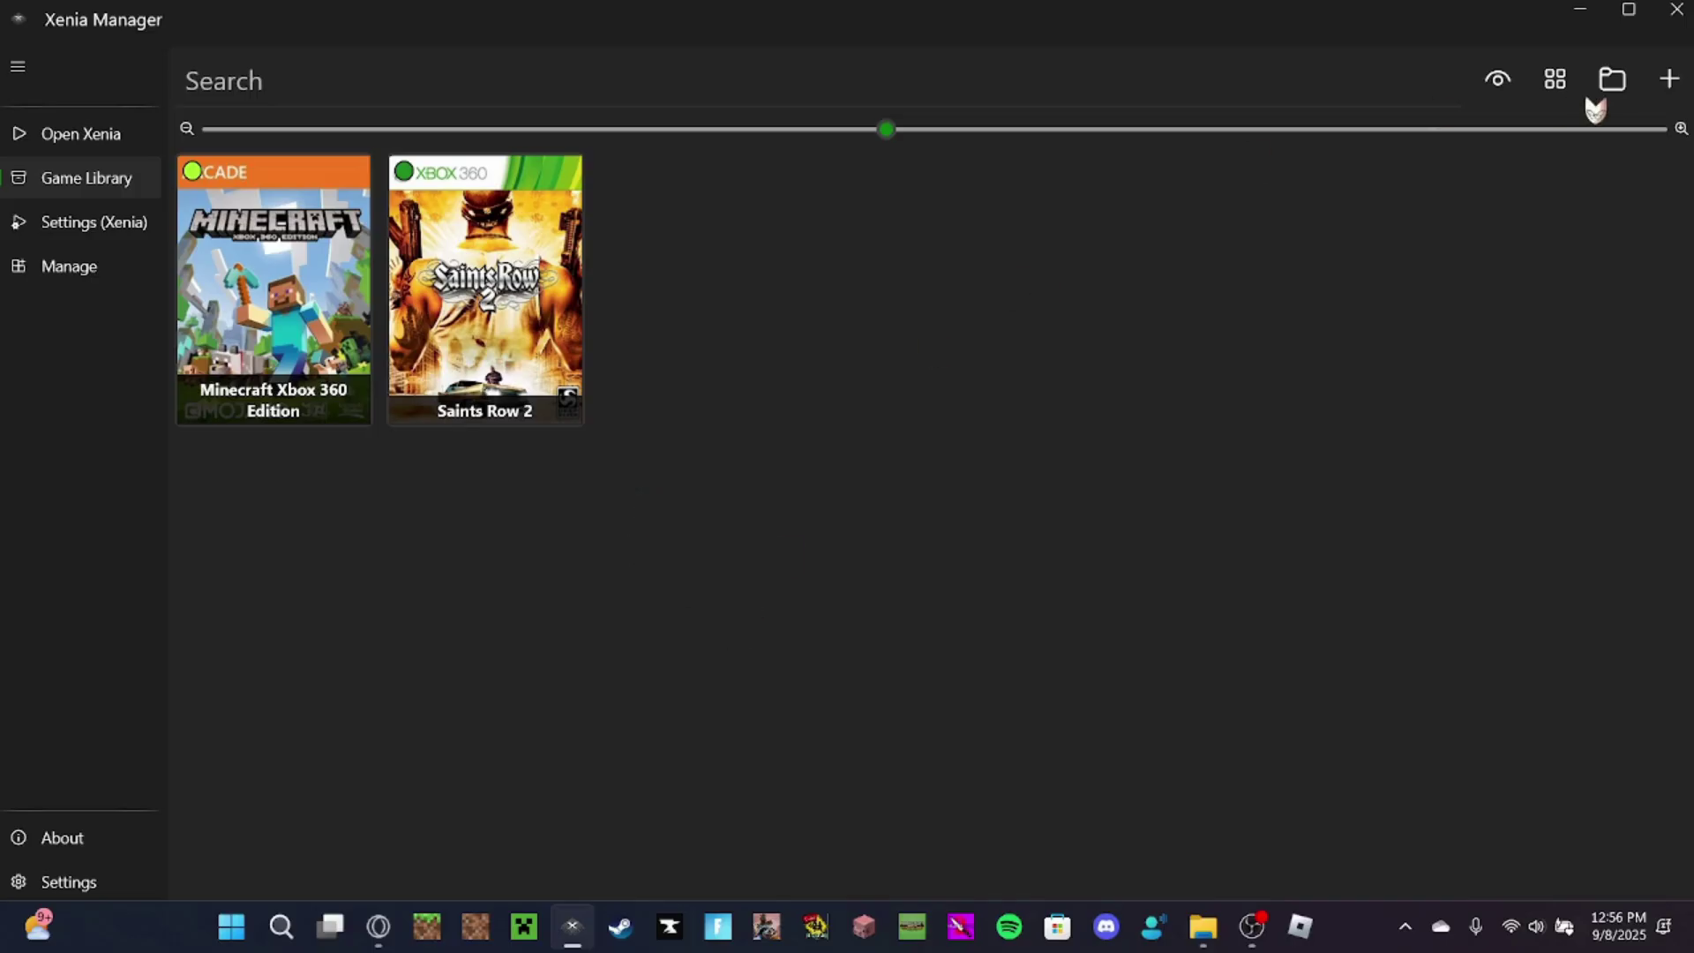
# Step: Start adding a new game to the library with the Netplay emulator build
pyautogui.click(1667, 79)
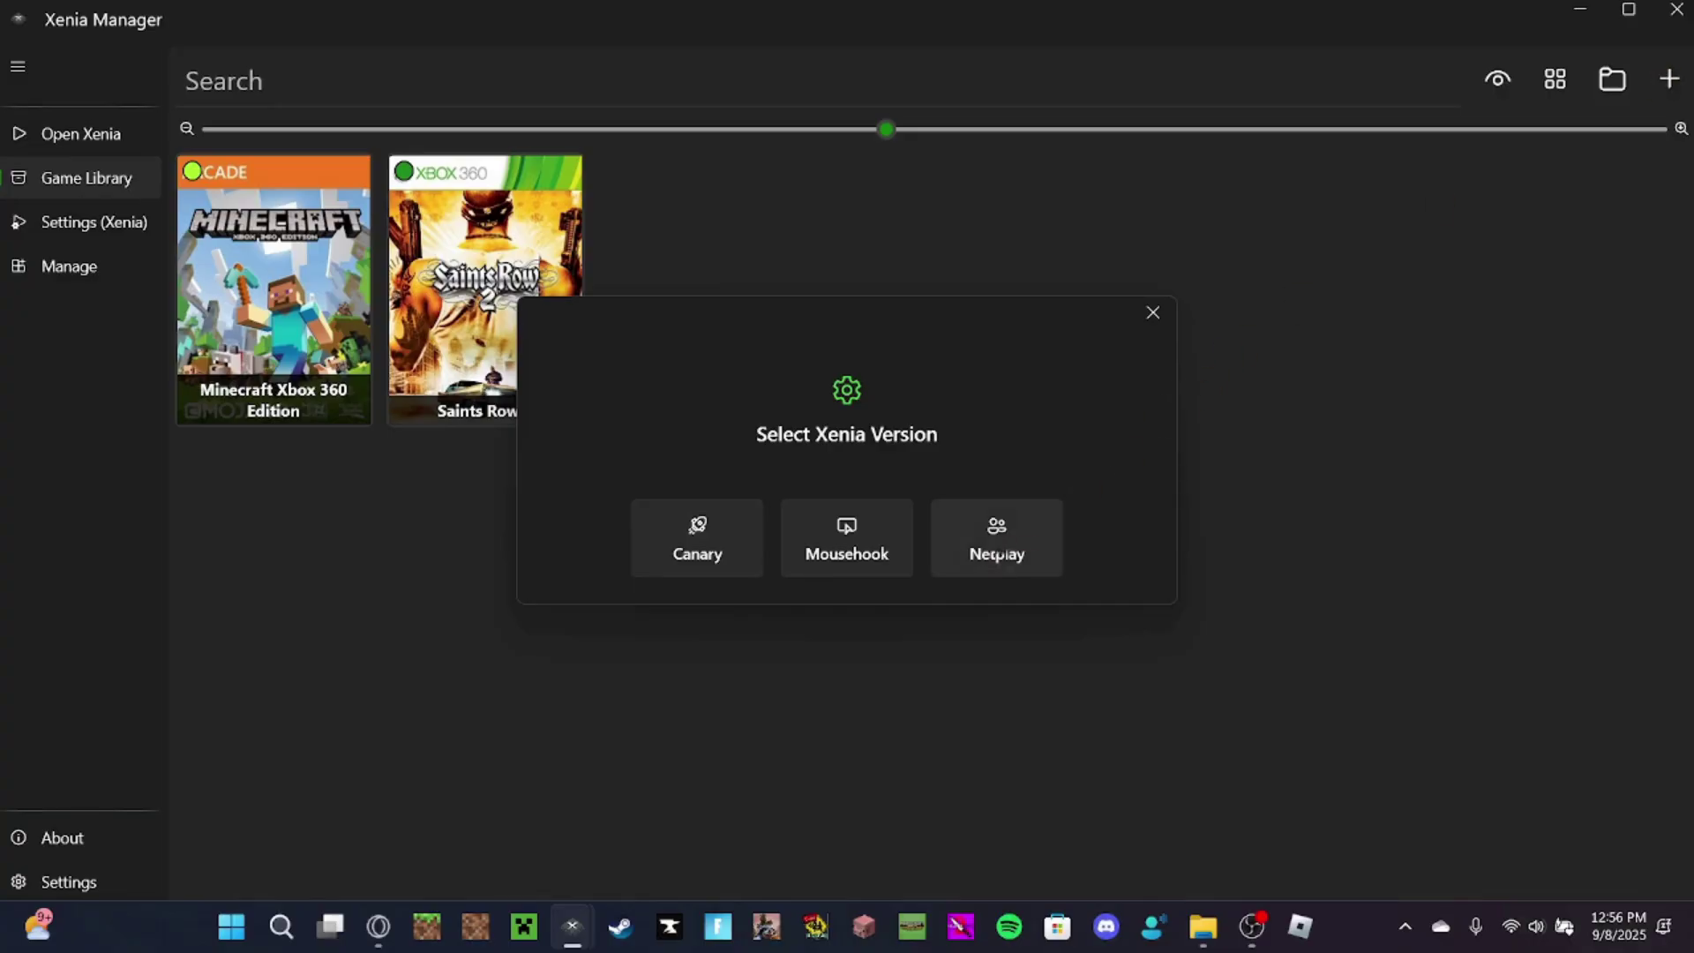
pyautogui.click(1152, 313)
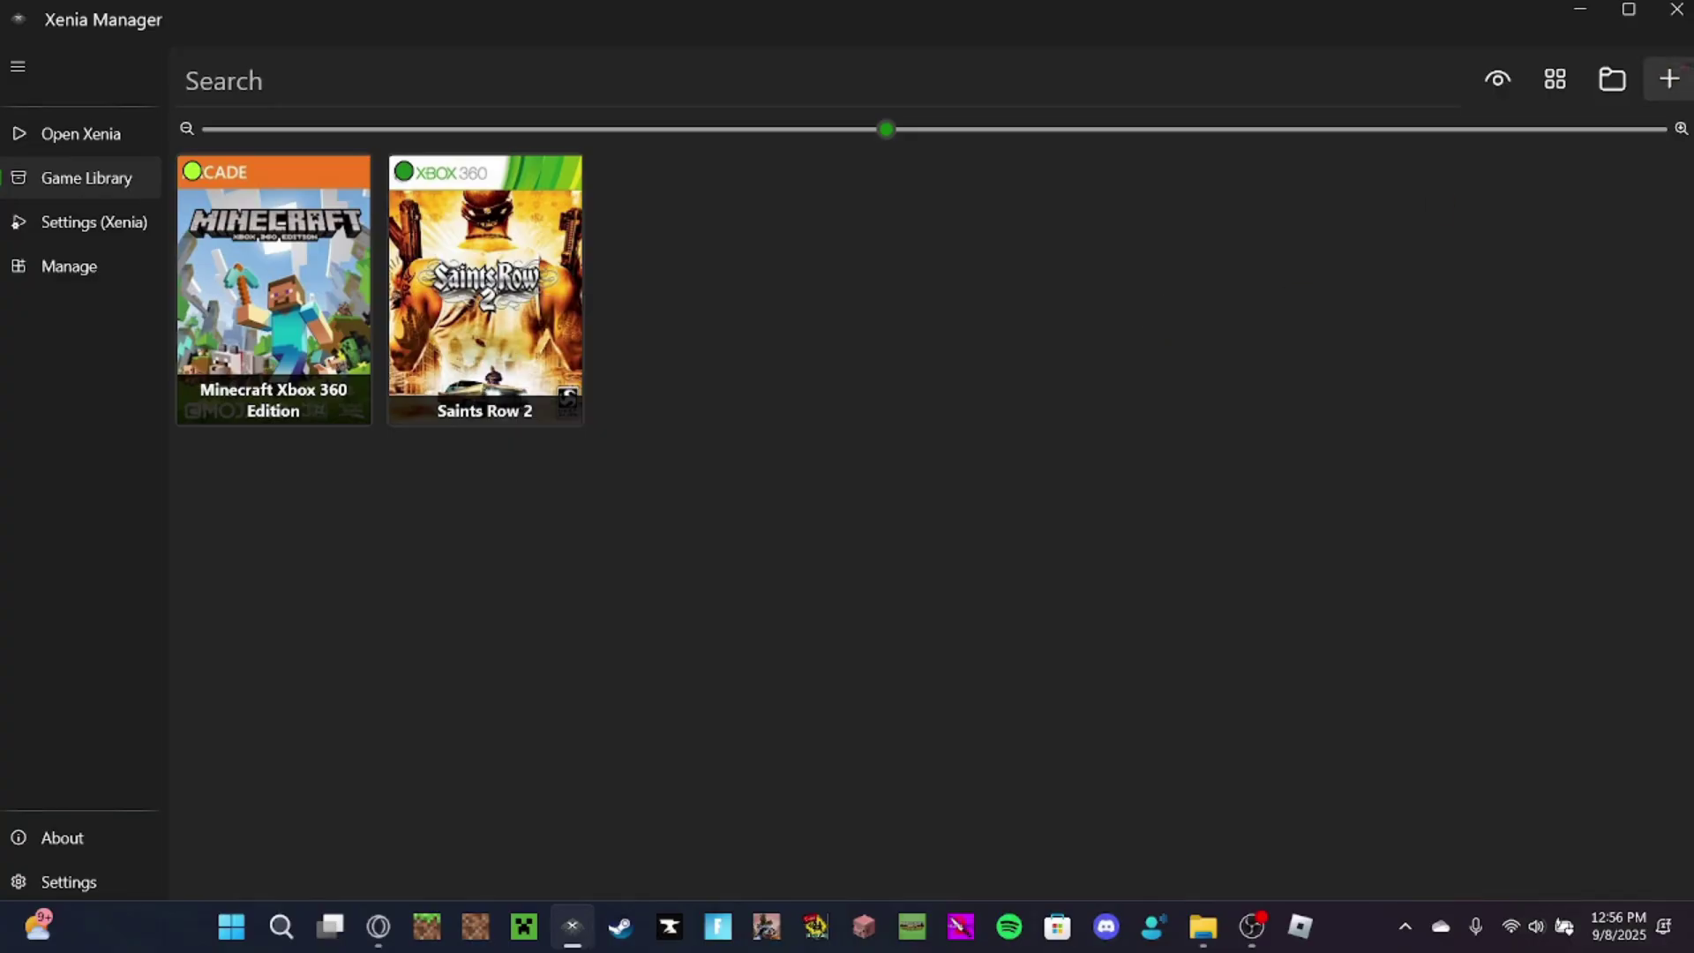
pyautogui.click(1667, 79)
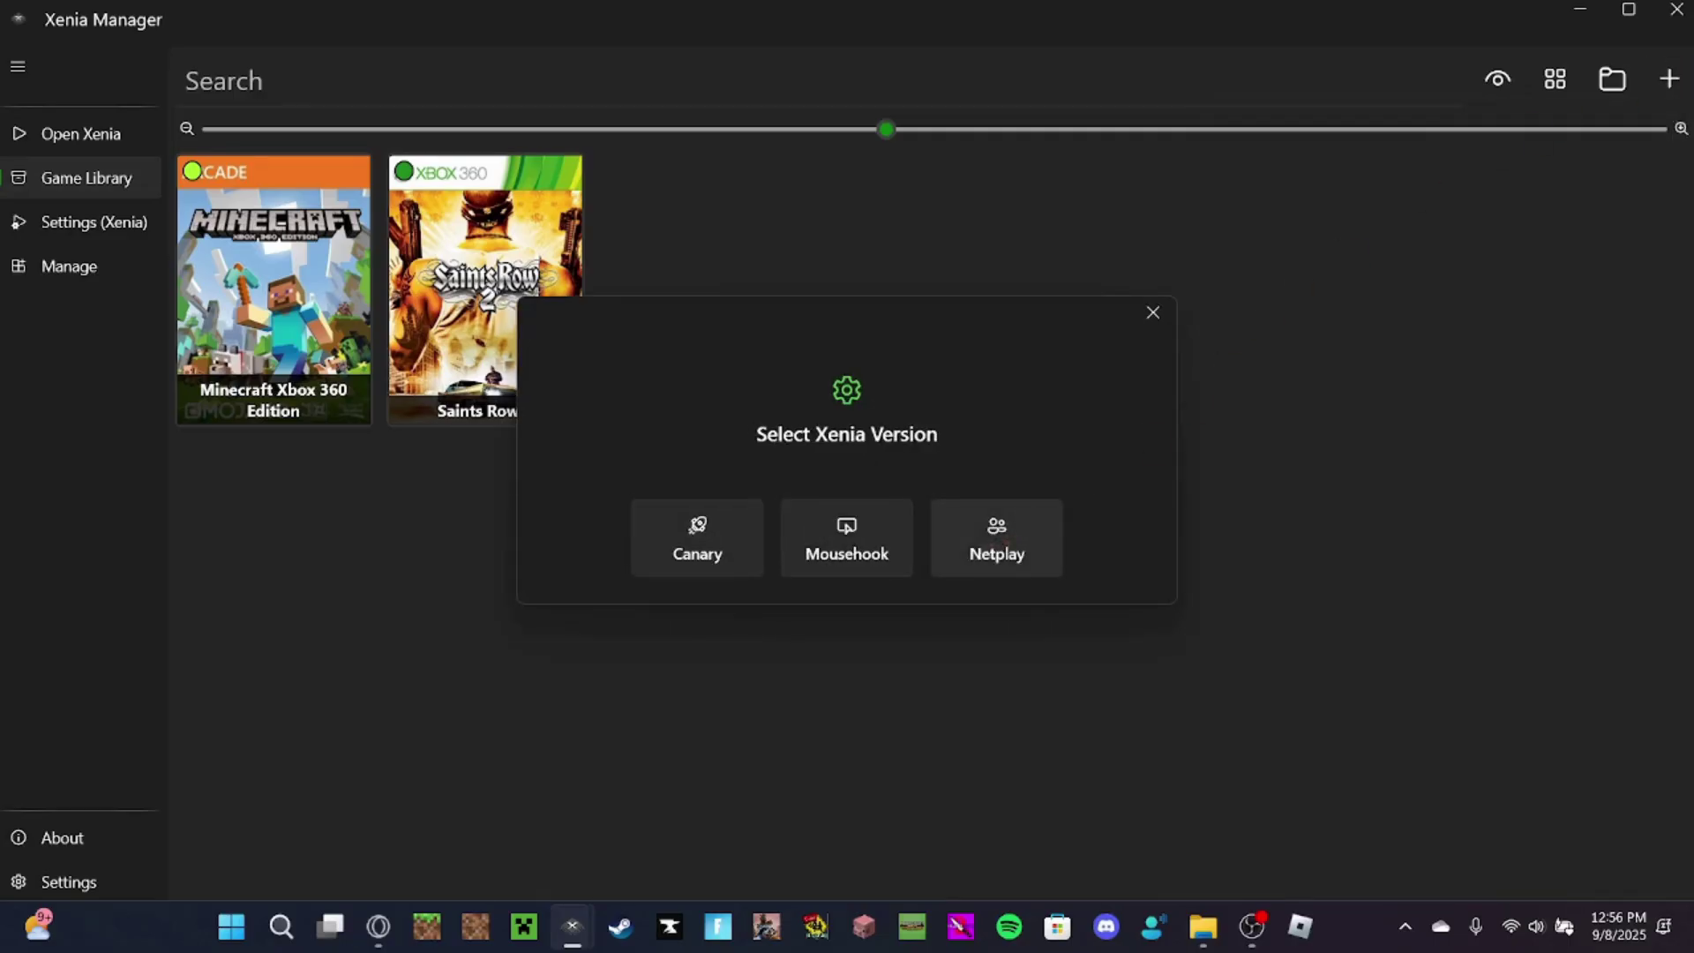
pyautogui.click(997, 536)
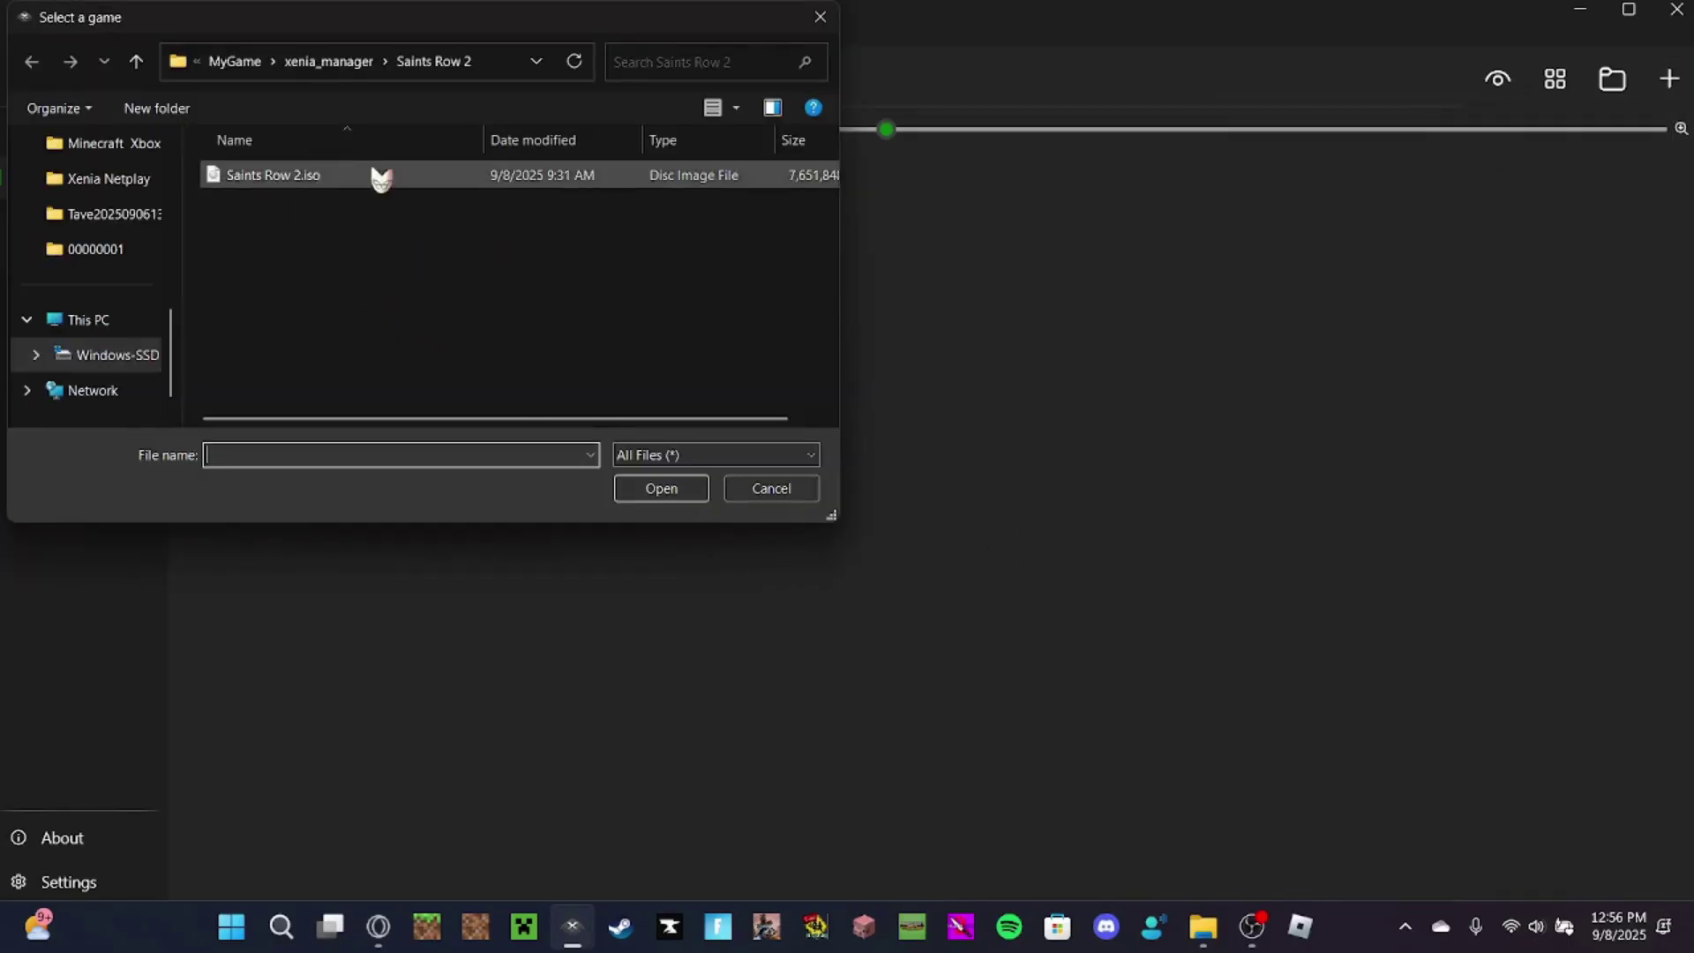
# Step: Browse MyGame > xenia_manager into the Minecraft Xbox 360 Edition- folder in the game picker
pyautogui.scroll(1, 97, 212)
pyautogui.click(97, 249)
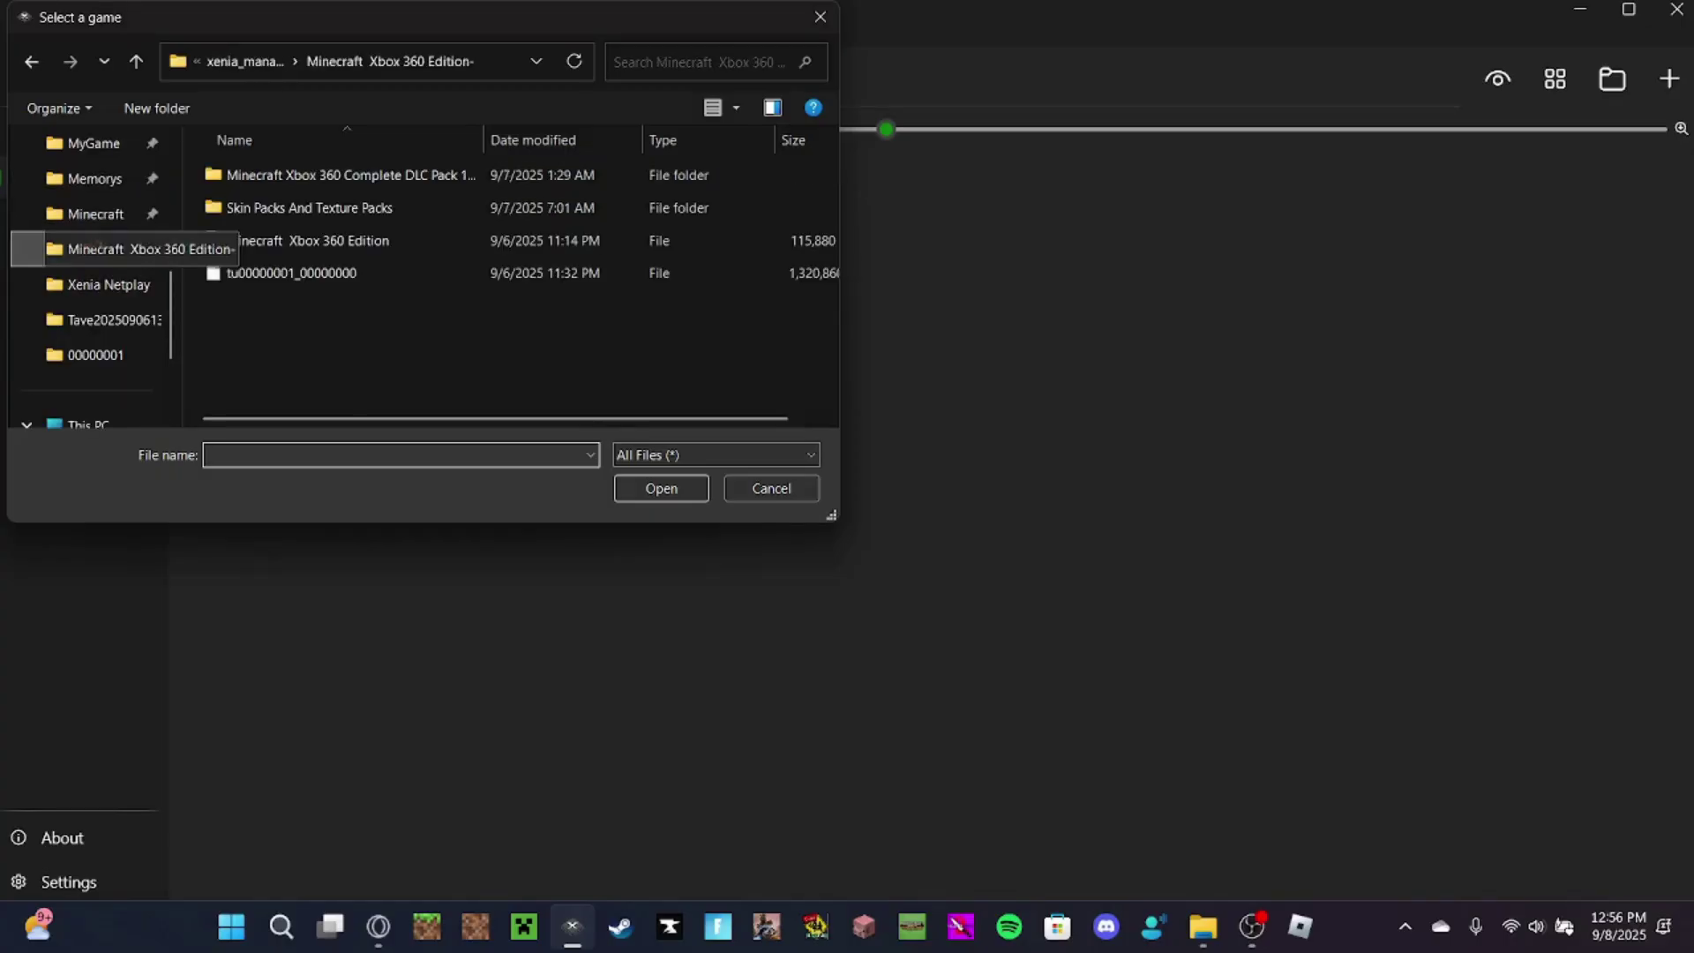
pyautogui.scroll(1, 81, 251)
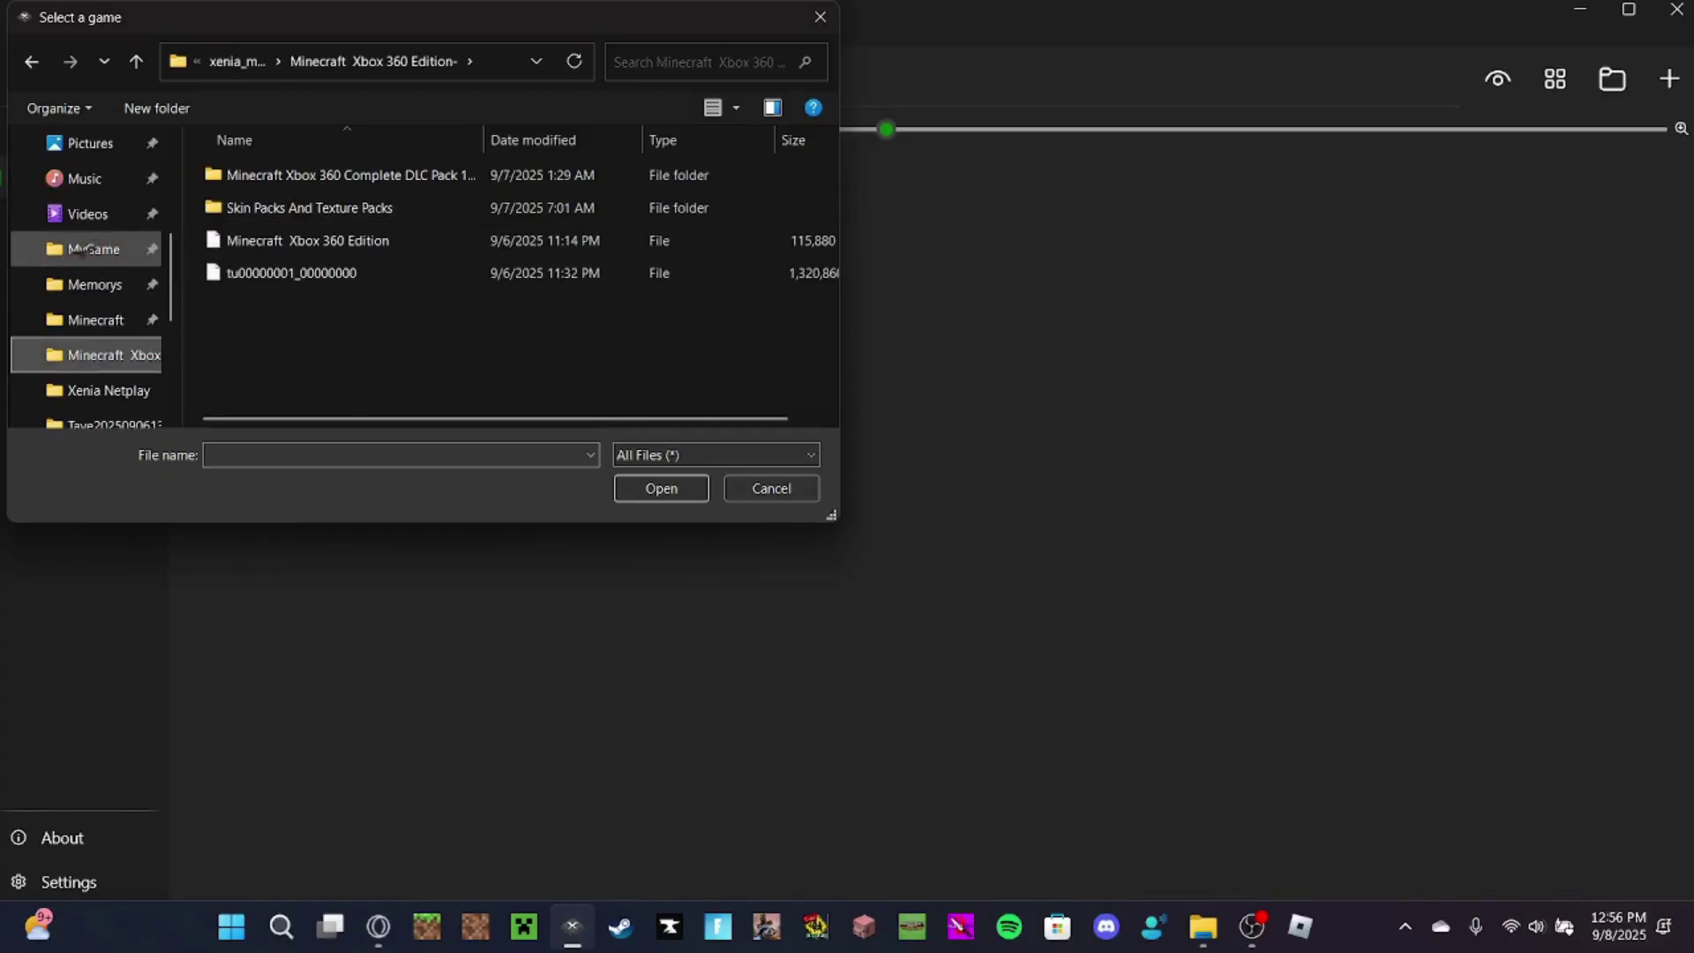
pyautogui.click(81, 250)
pyautogui.doubleClick(260, 357)
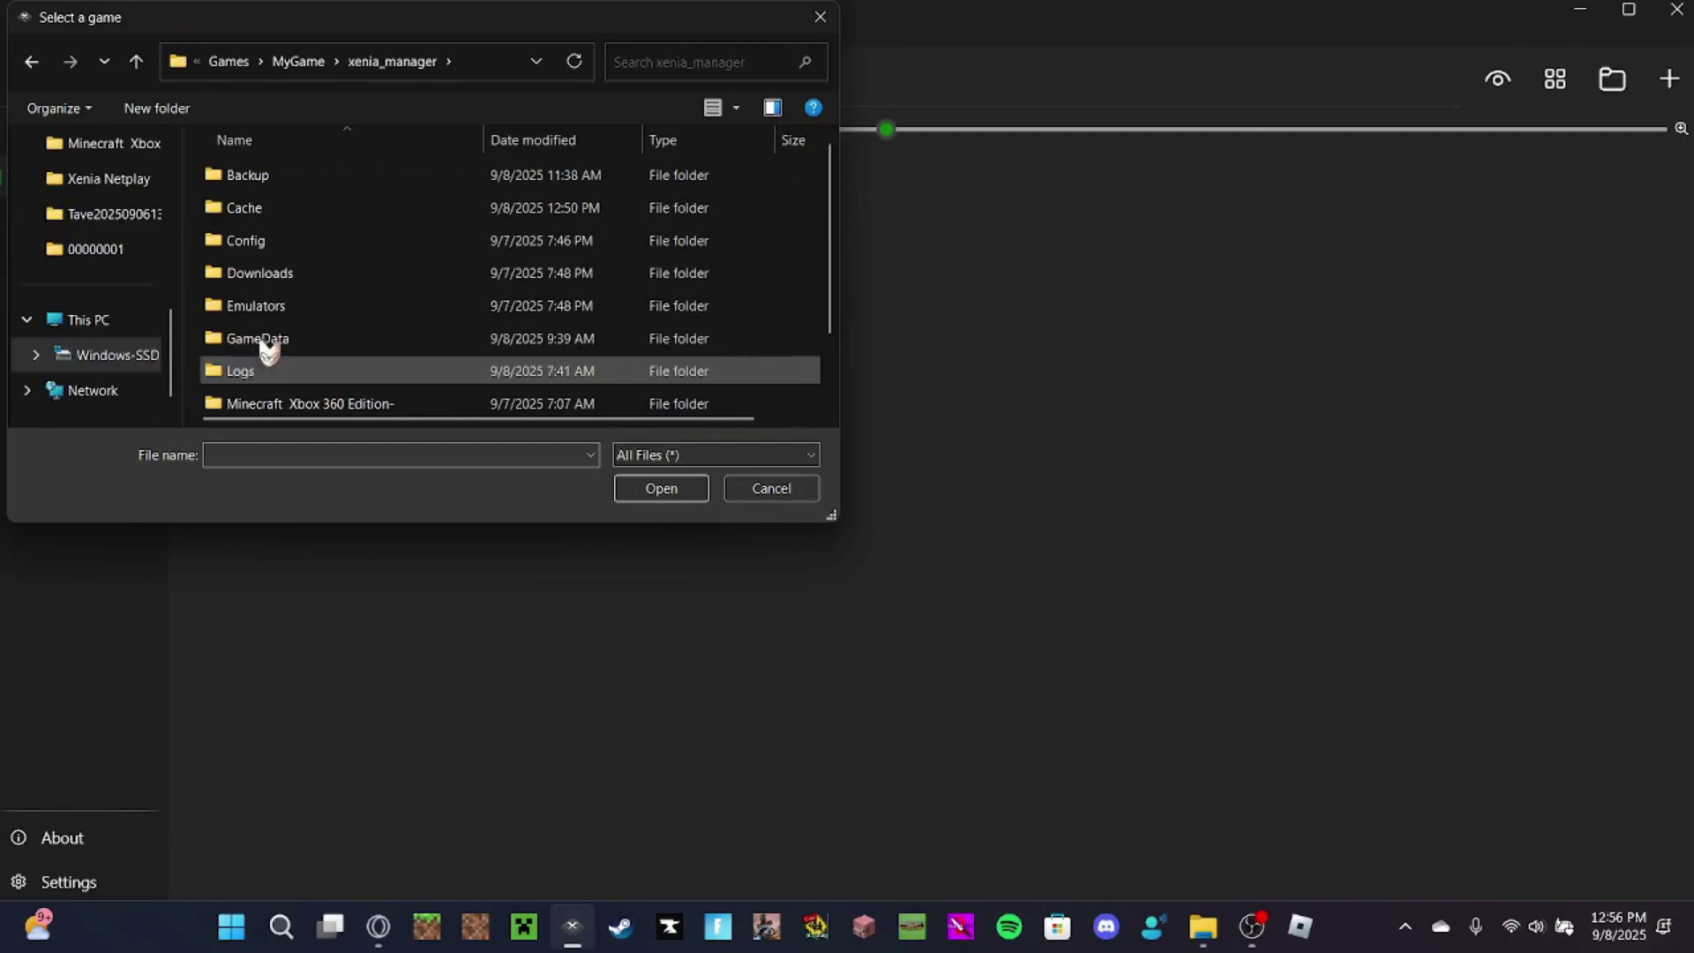
pyautogui.scroll(-1, 267, 351)
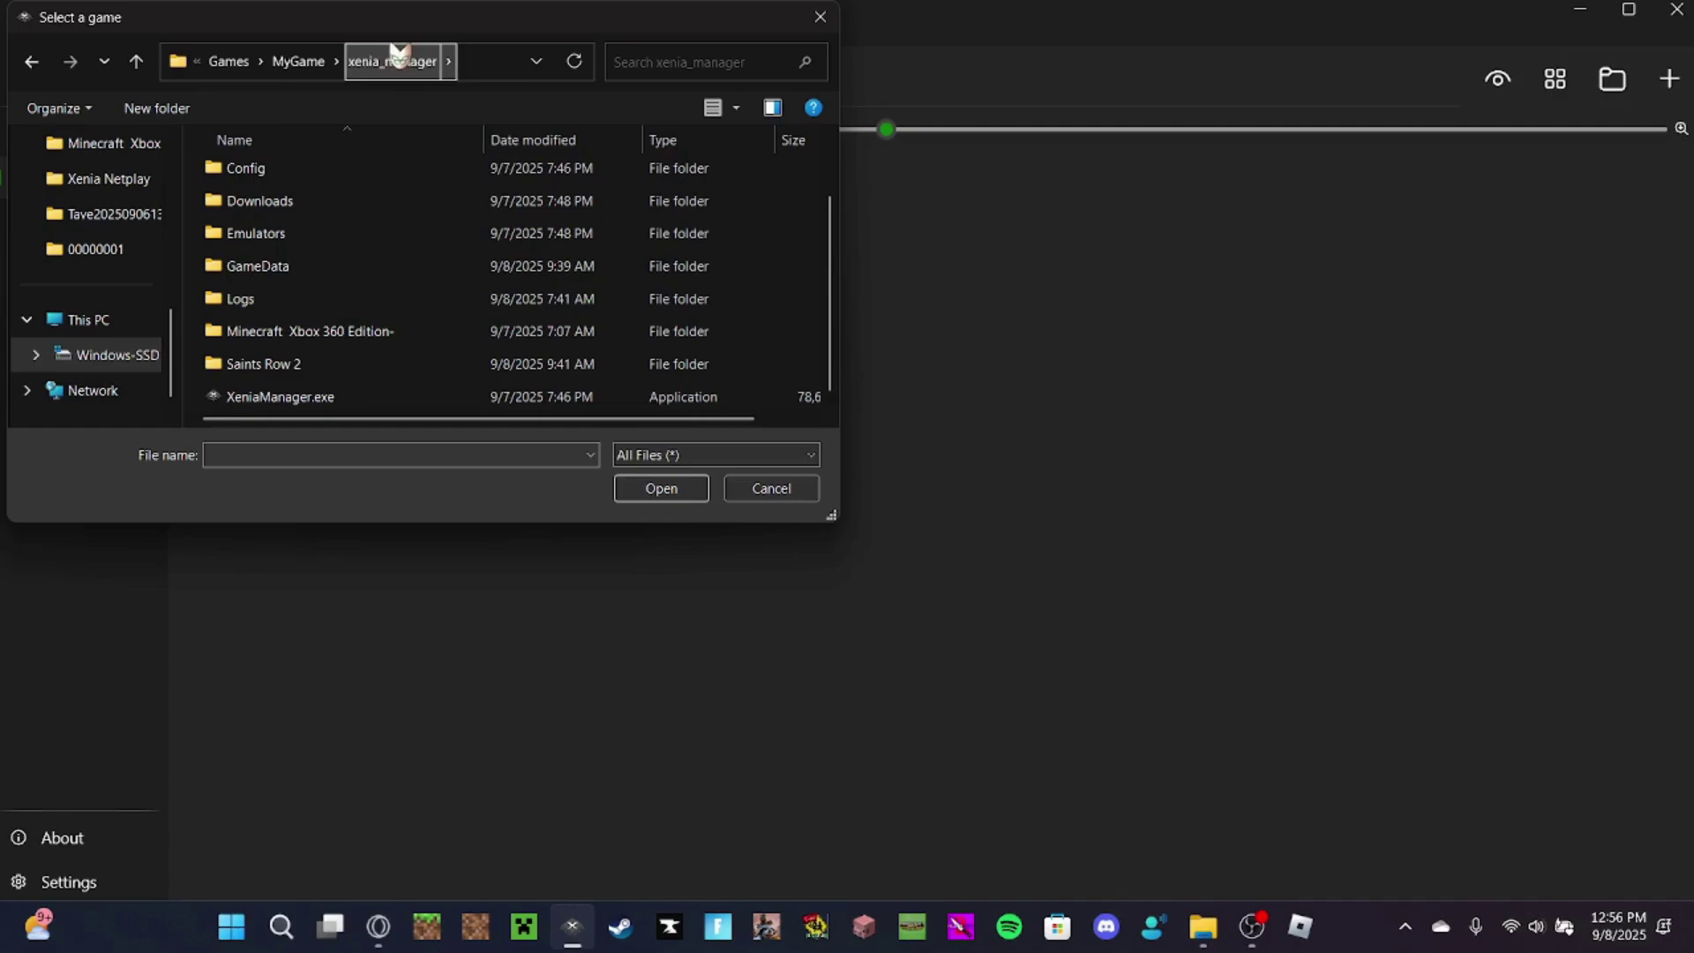
pyautogui.doubleClick(338, 333)
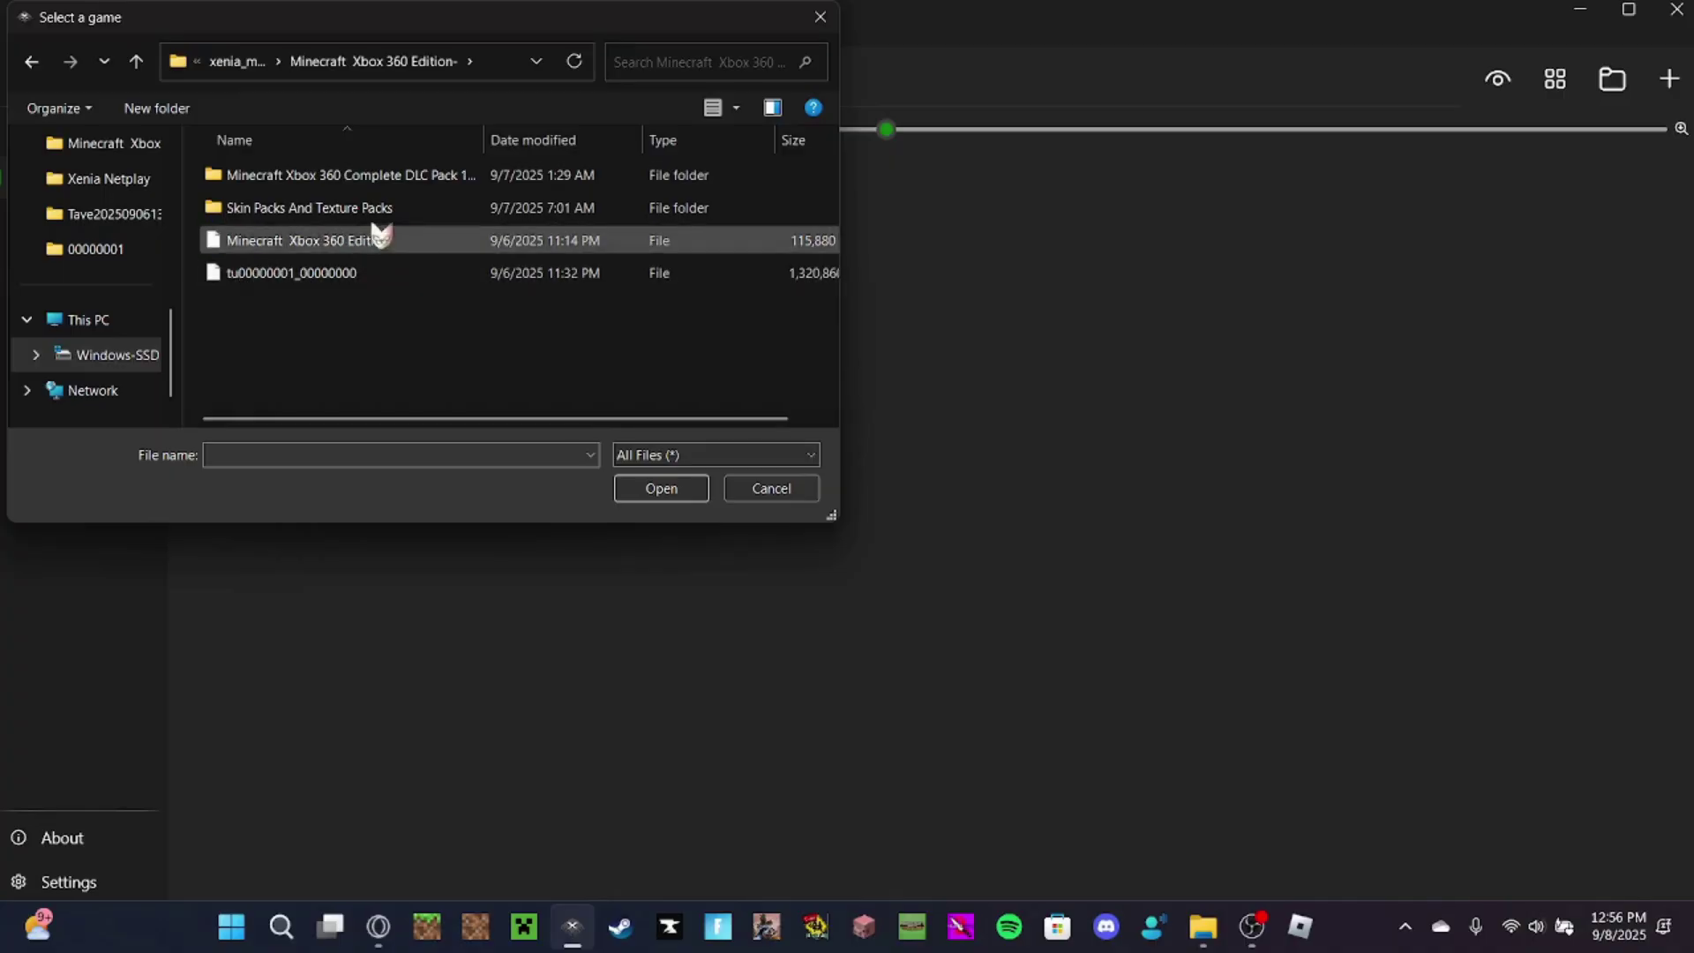
# Step: Cancel the game picker and open Minecraft's stored content view
pyautogui.click(782, 487)
pyautogui.rightClick(262, 315)
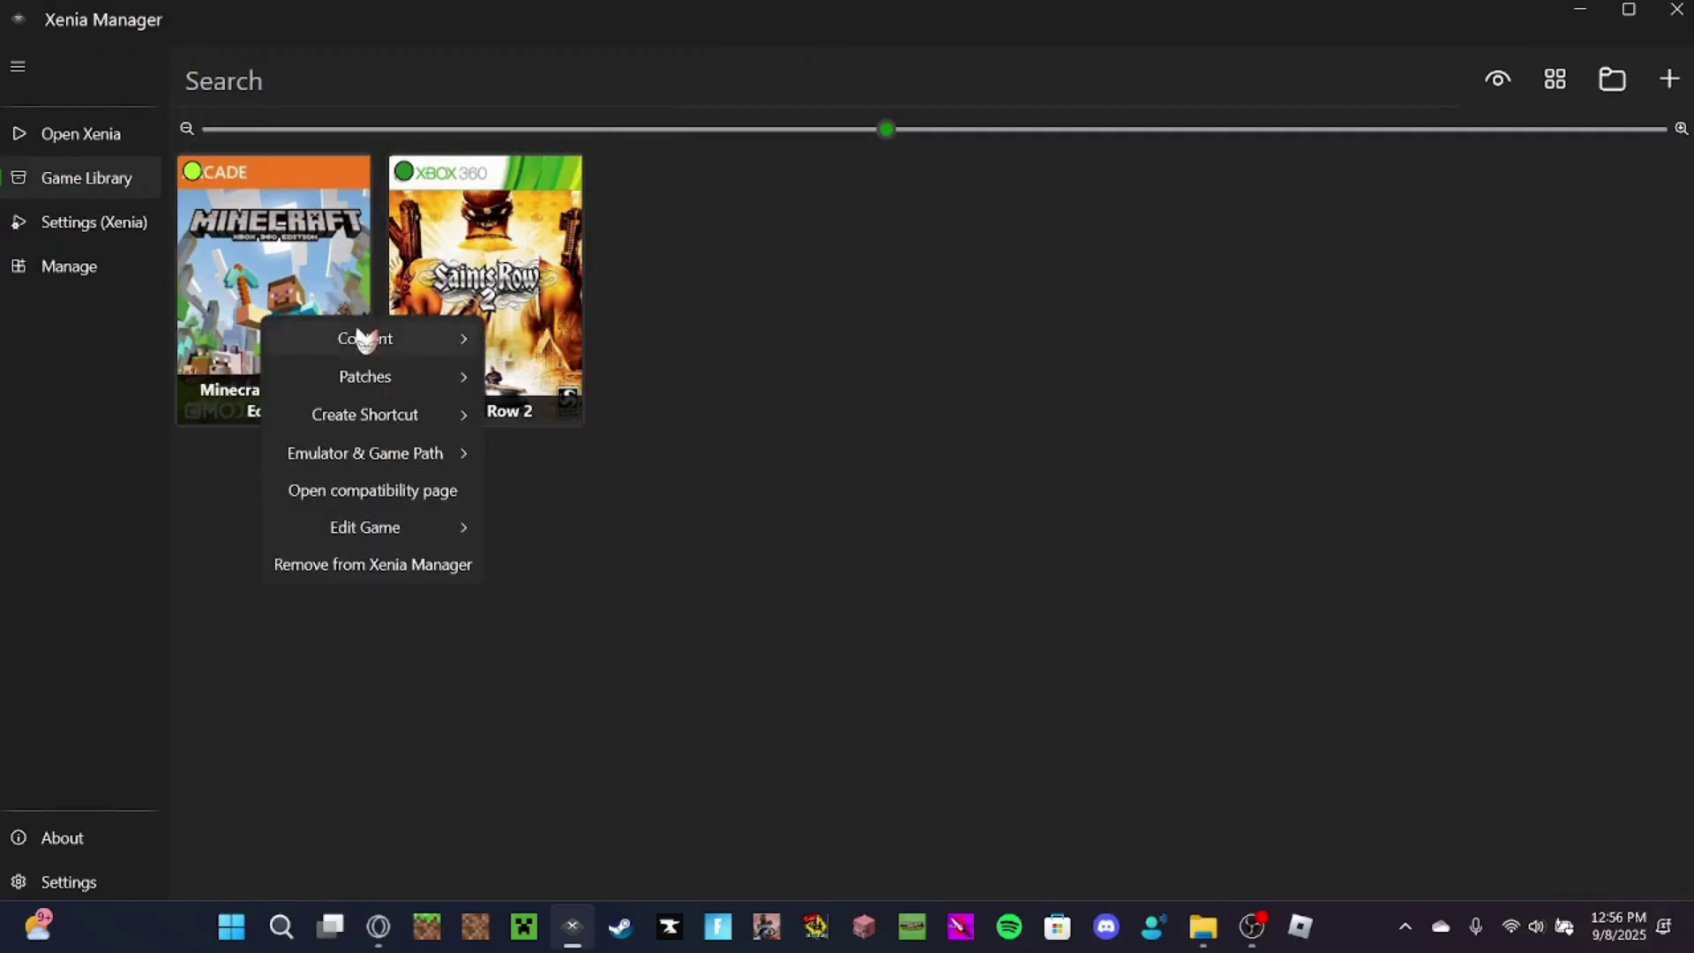
pyautogui.moveTo(457, 337)
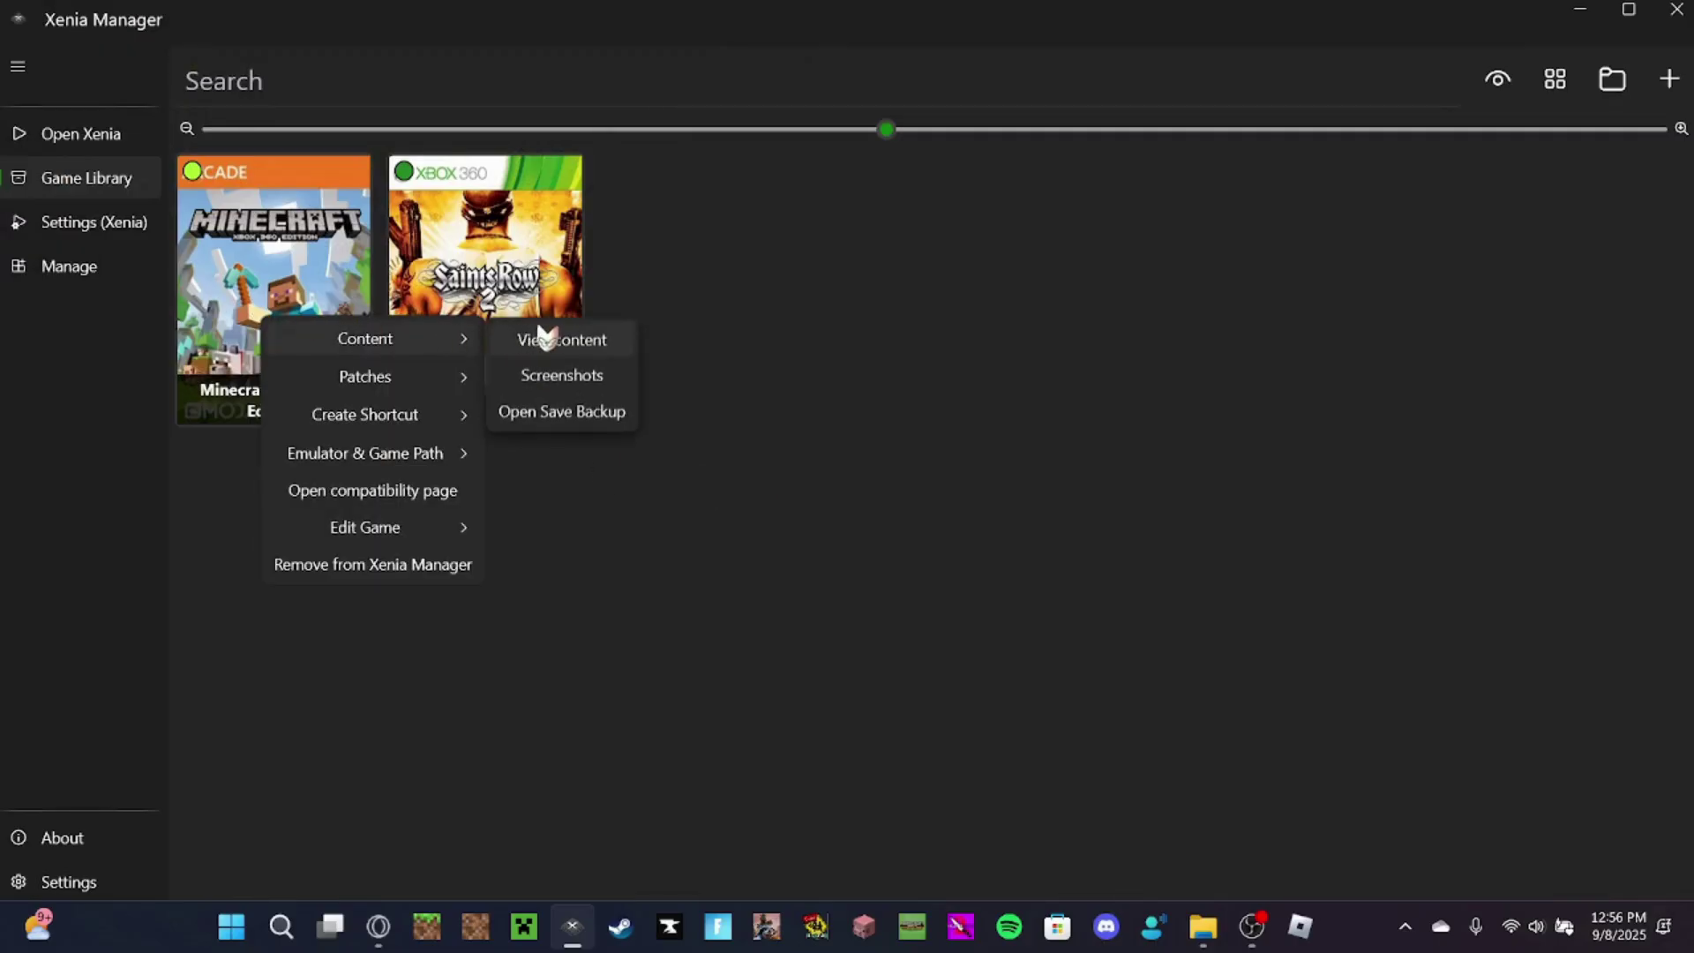
pyautogui.click(574, 339)
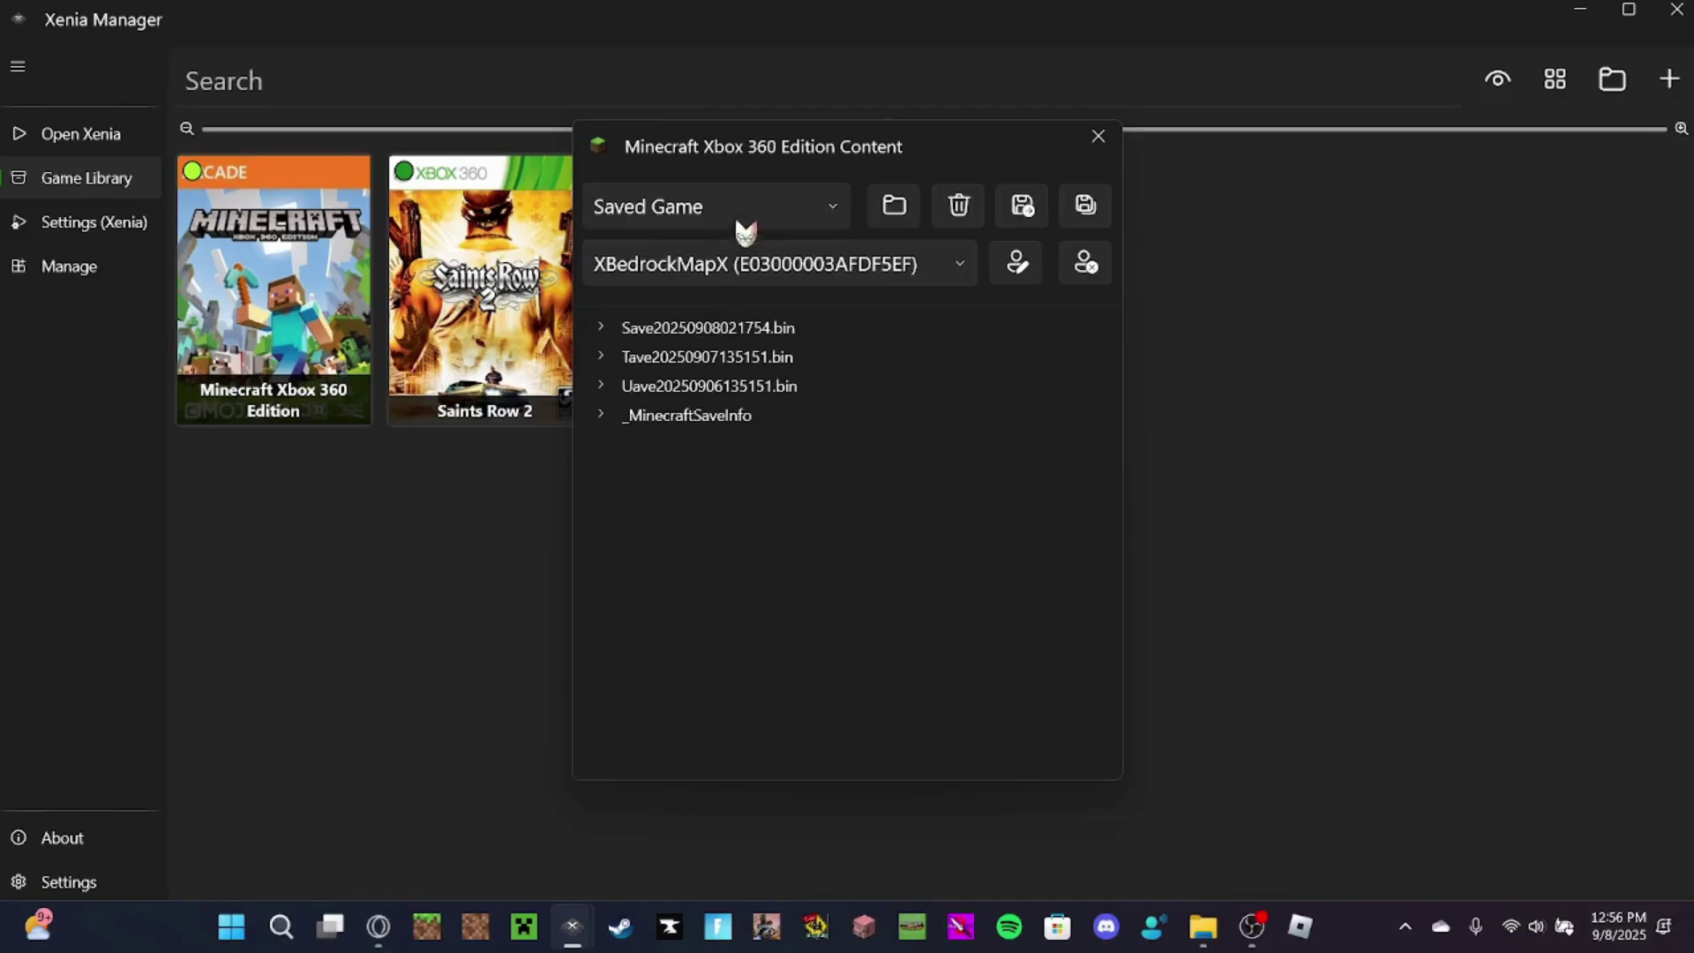
# Step: Inspect the Installer title update tu00000001_00000000, switch back to Saved Games, and close the window
pyautogui.click(722, 212)
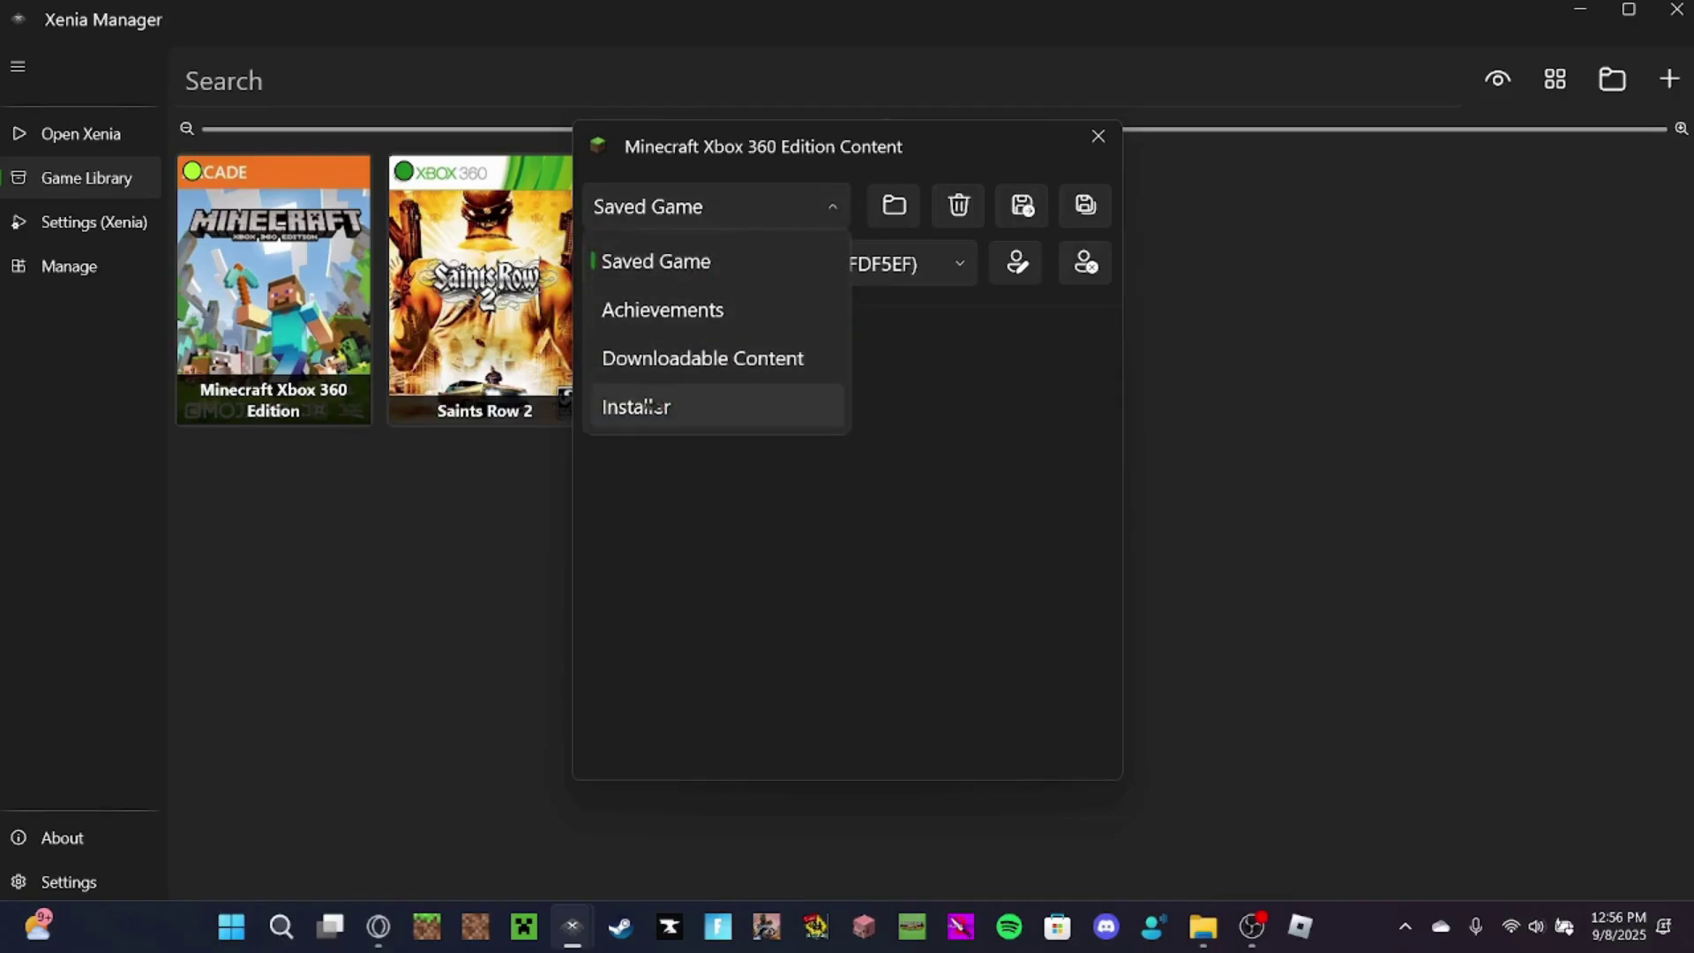
pyautogui.click(657, 404)
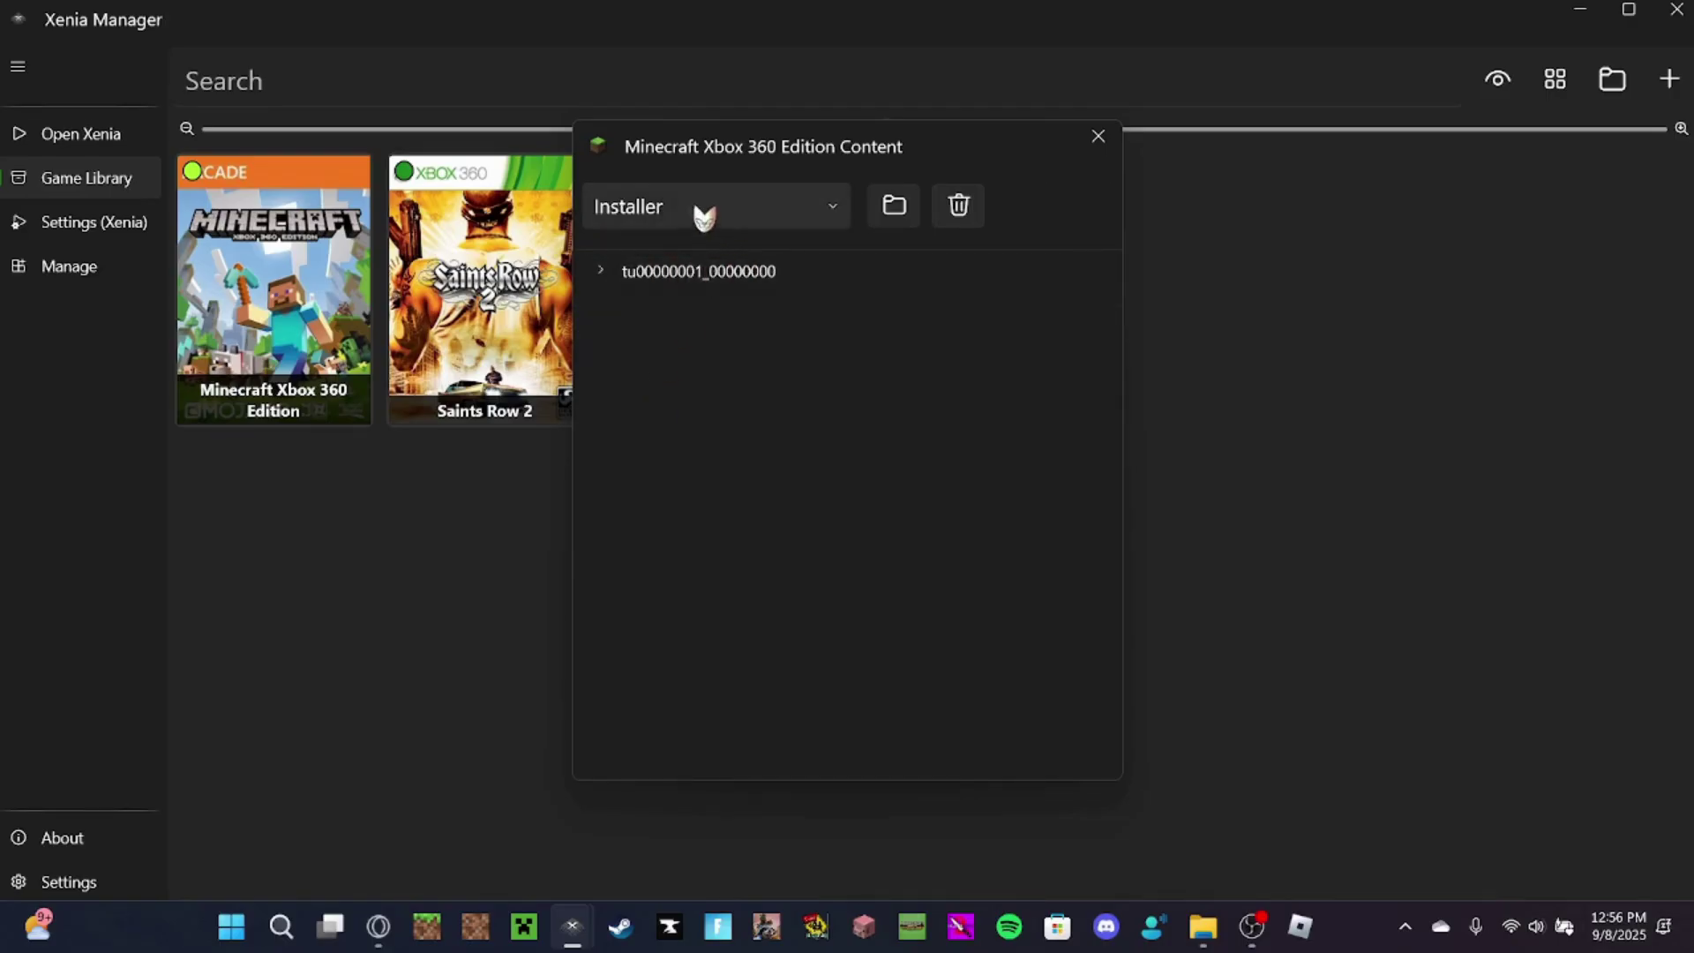
pyautogui.click(599, 267)
pyautogui.click(602, 272)
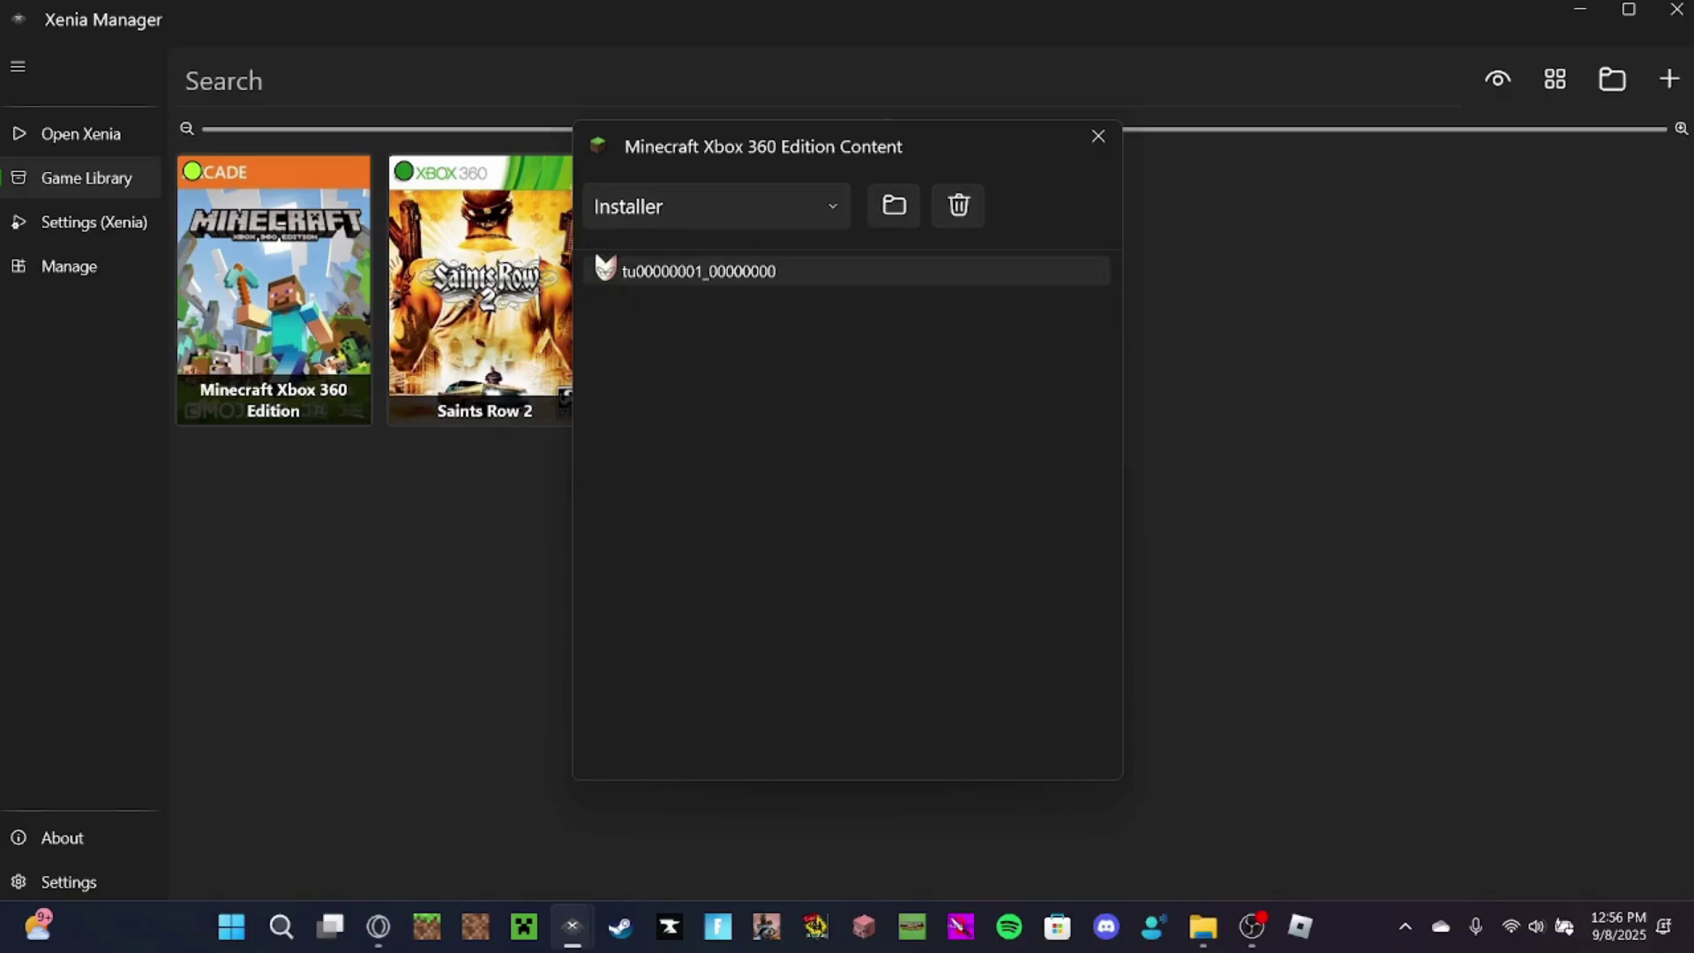
pyautogui.click(668, 213)
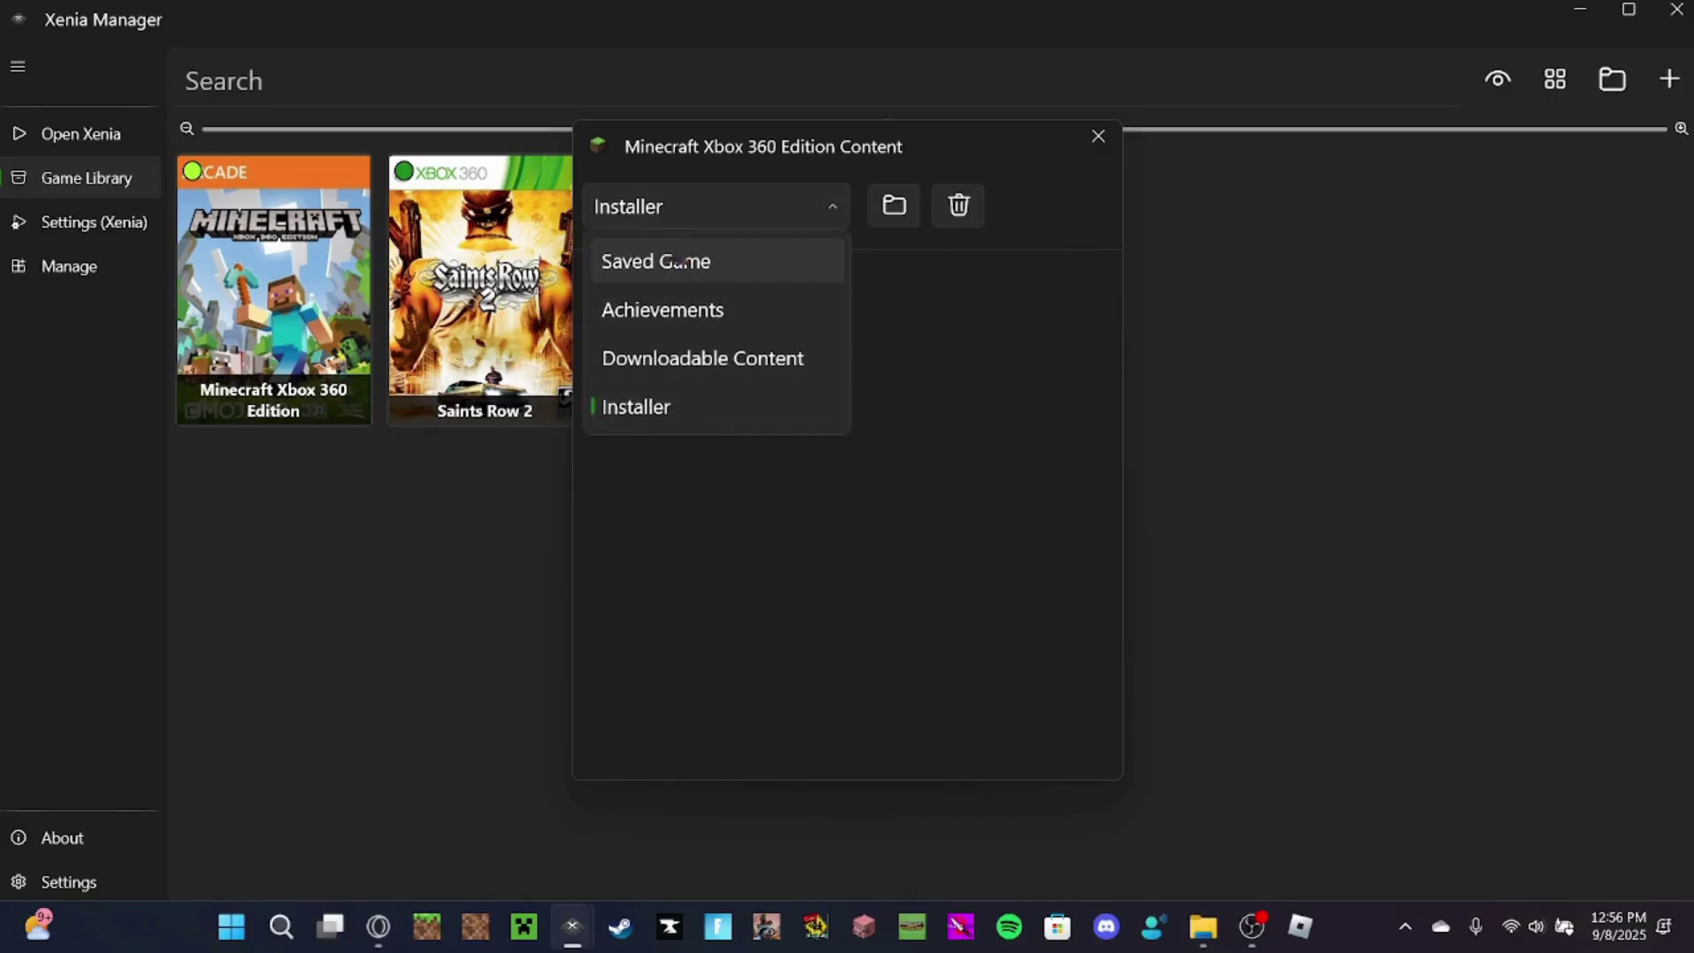
pyautogui.click(679, 257)
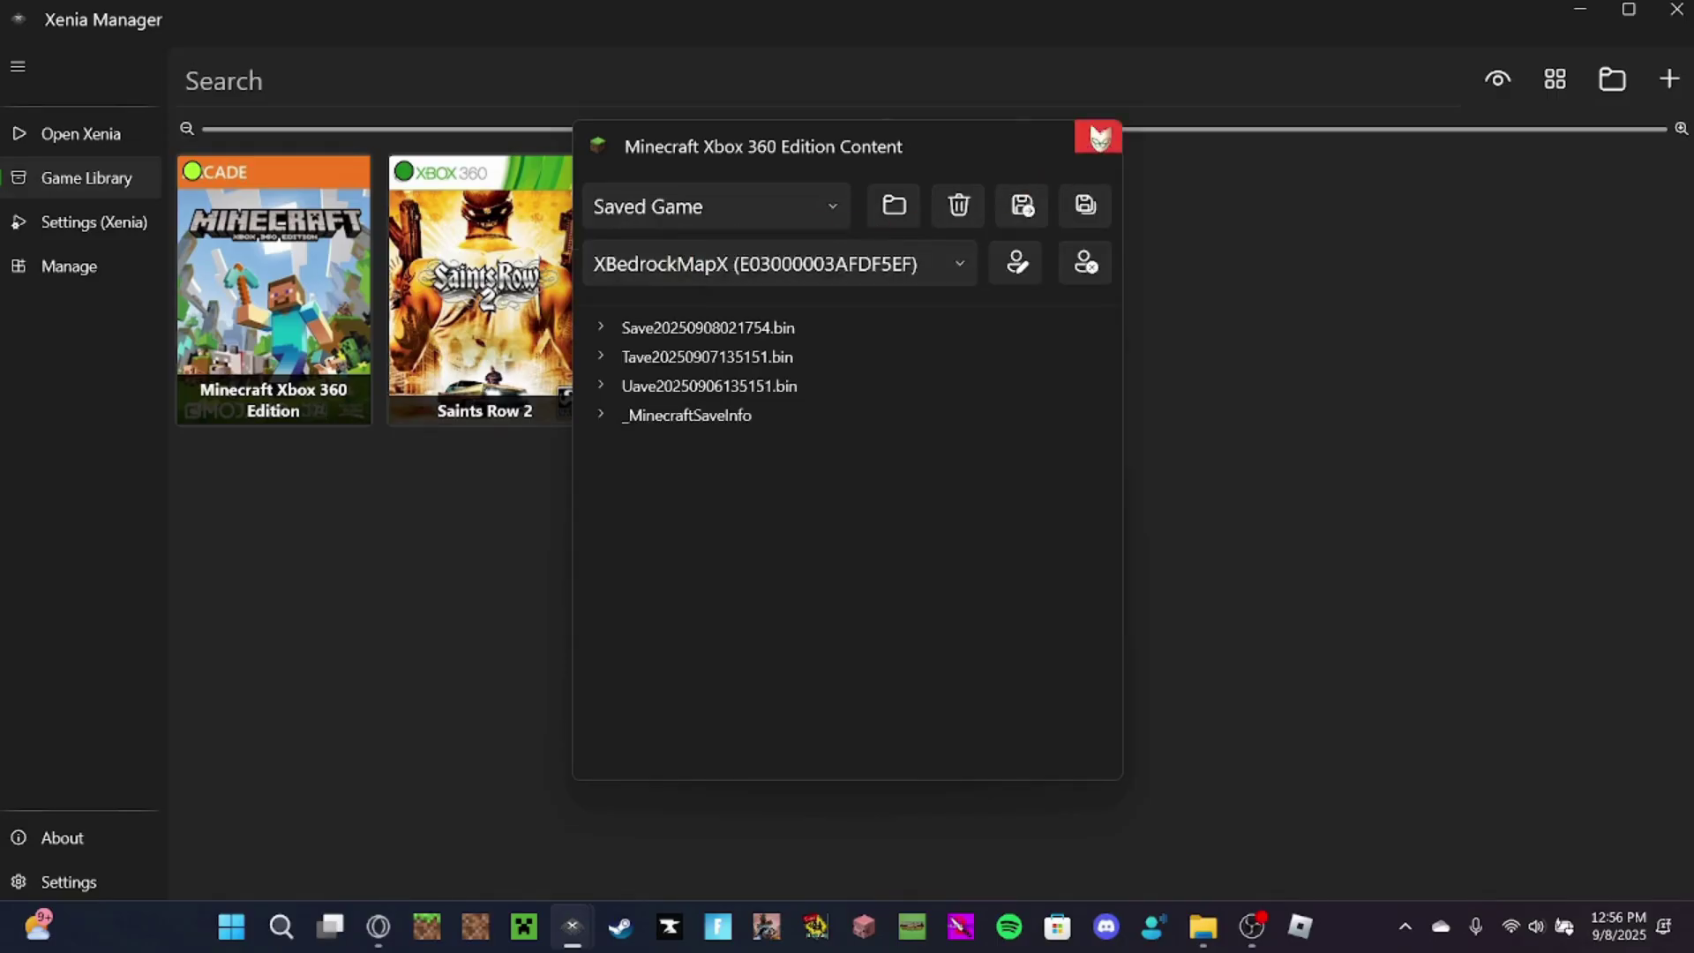
pyautogui.click(1099, 137)
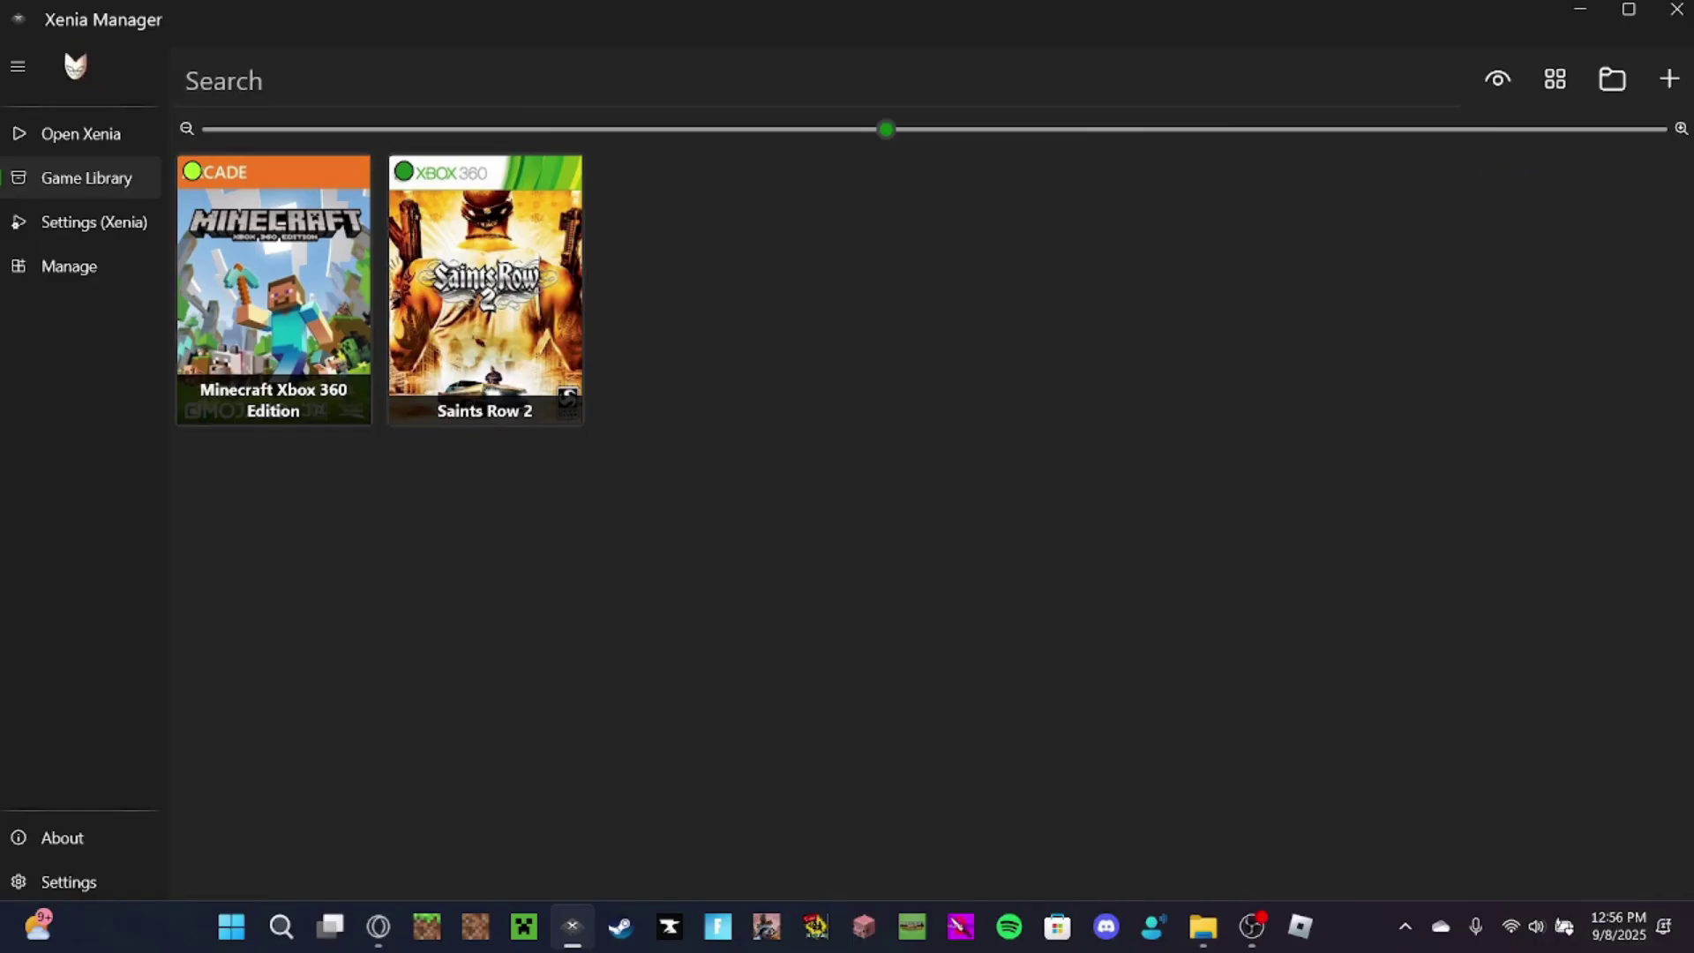
pyautogui.click(70, 131)
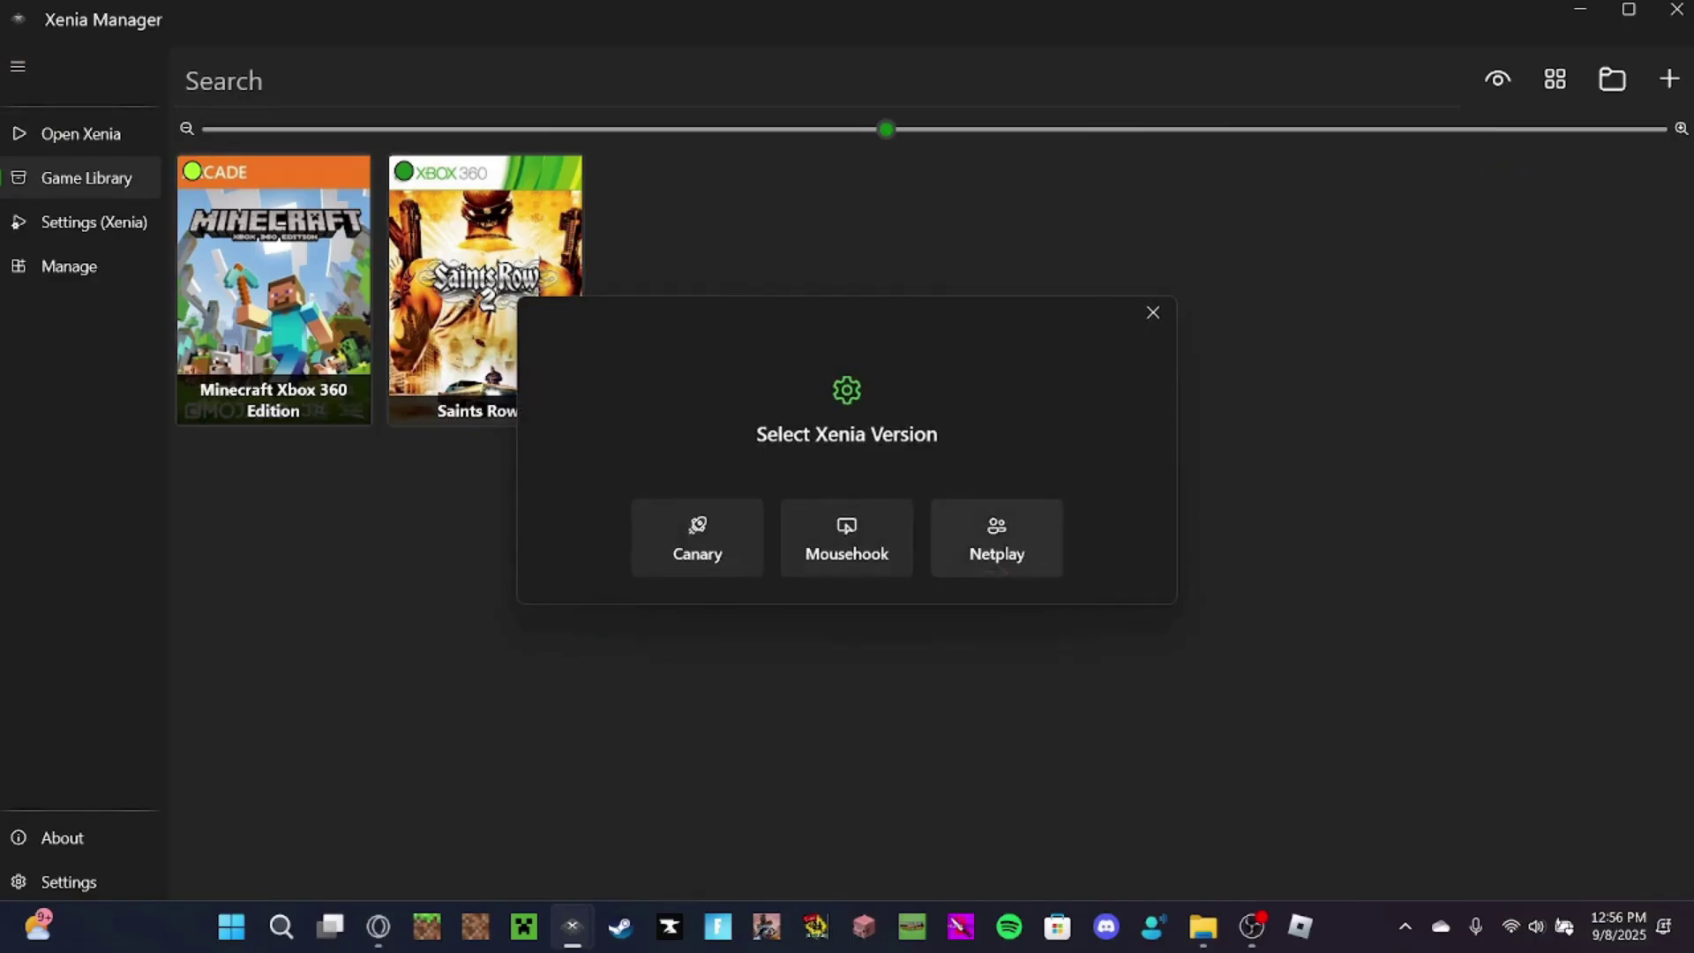
pyautogui.click(995, 547)
pyautogui.click(168, 140)
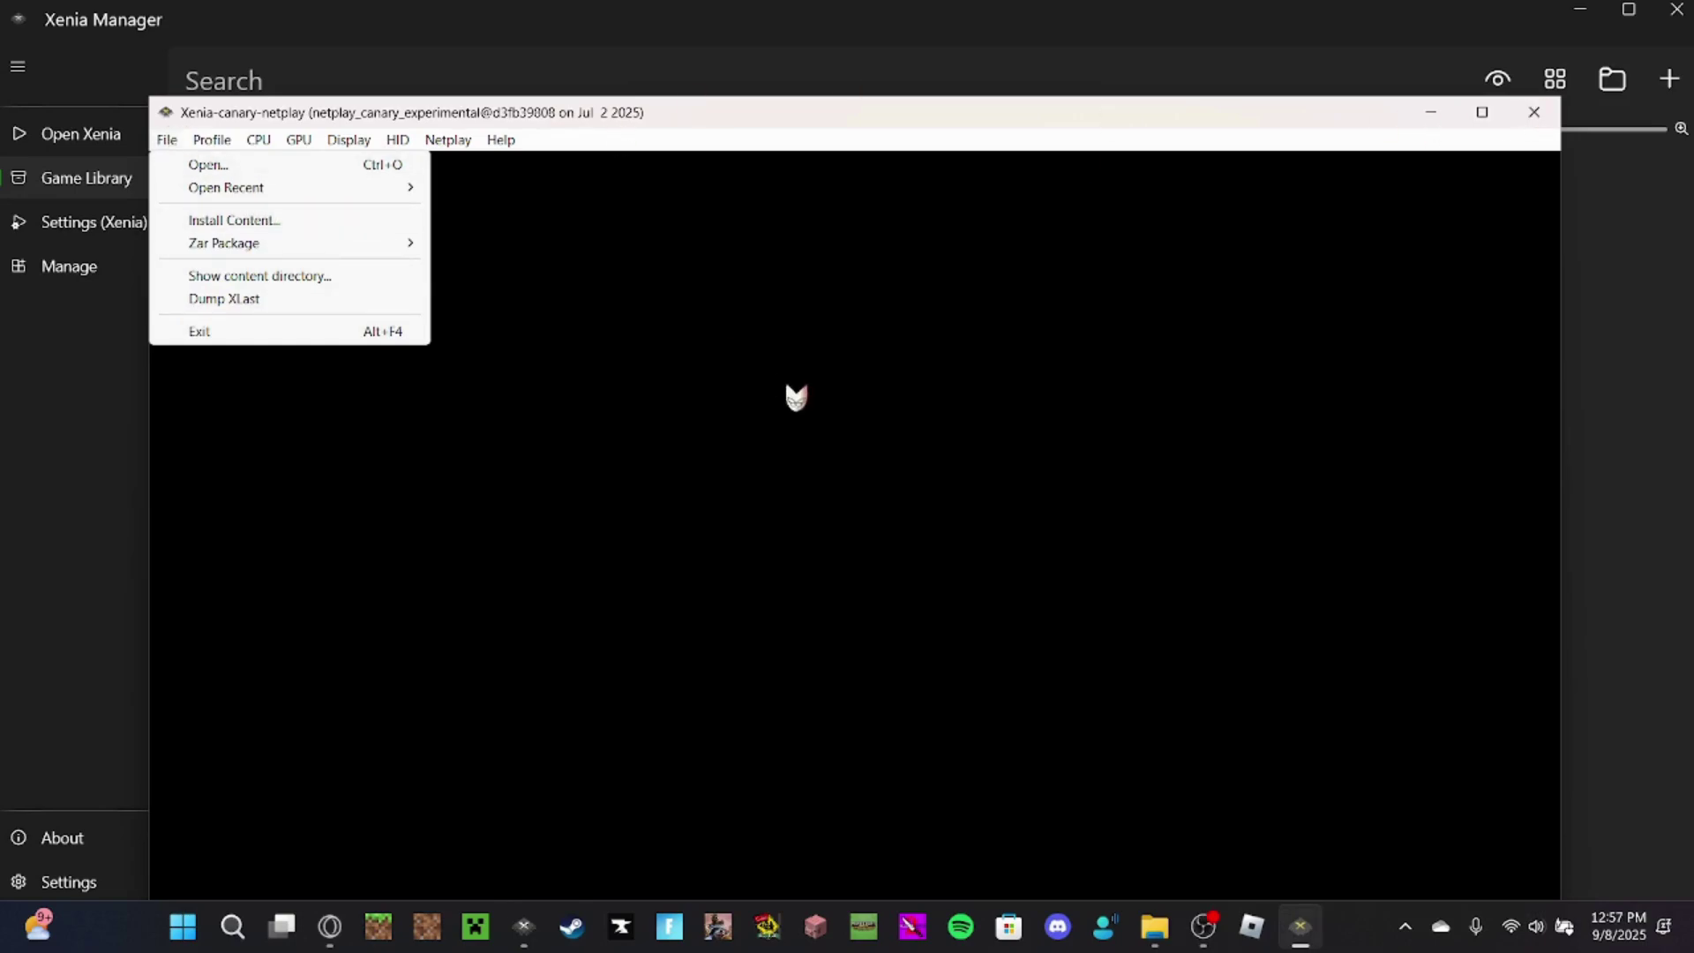
pyautogui.click(787, 386)
pyautogui.click(1533, 112)
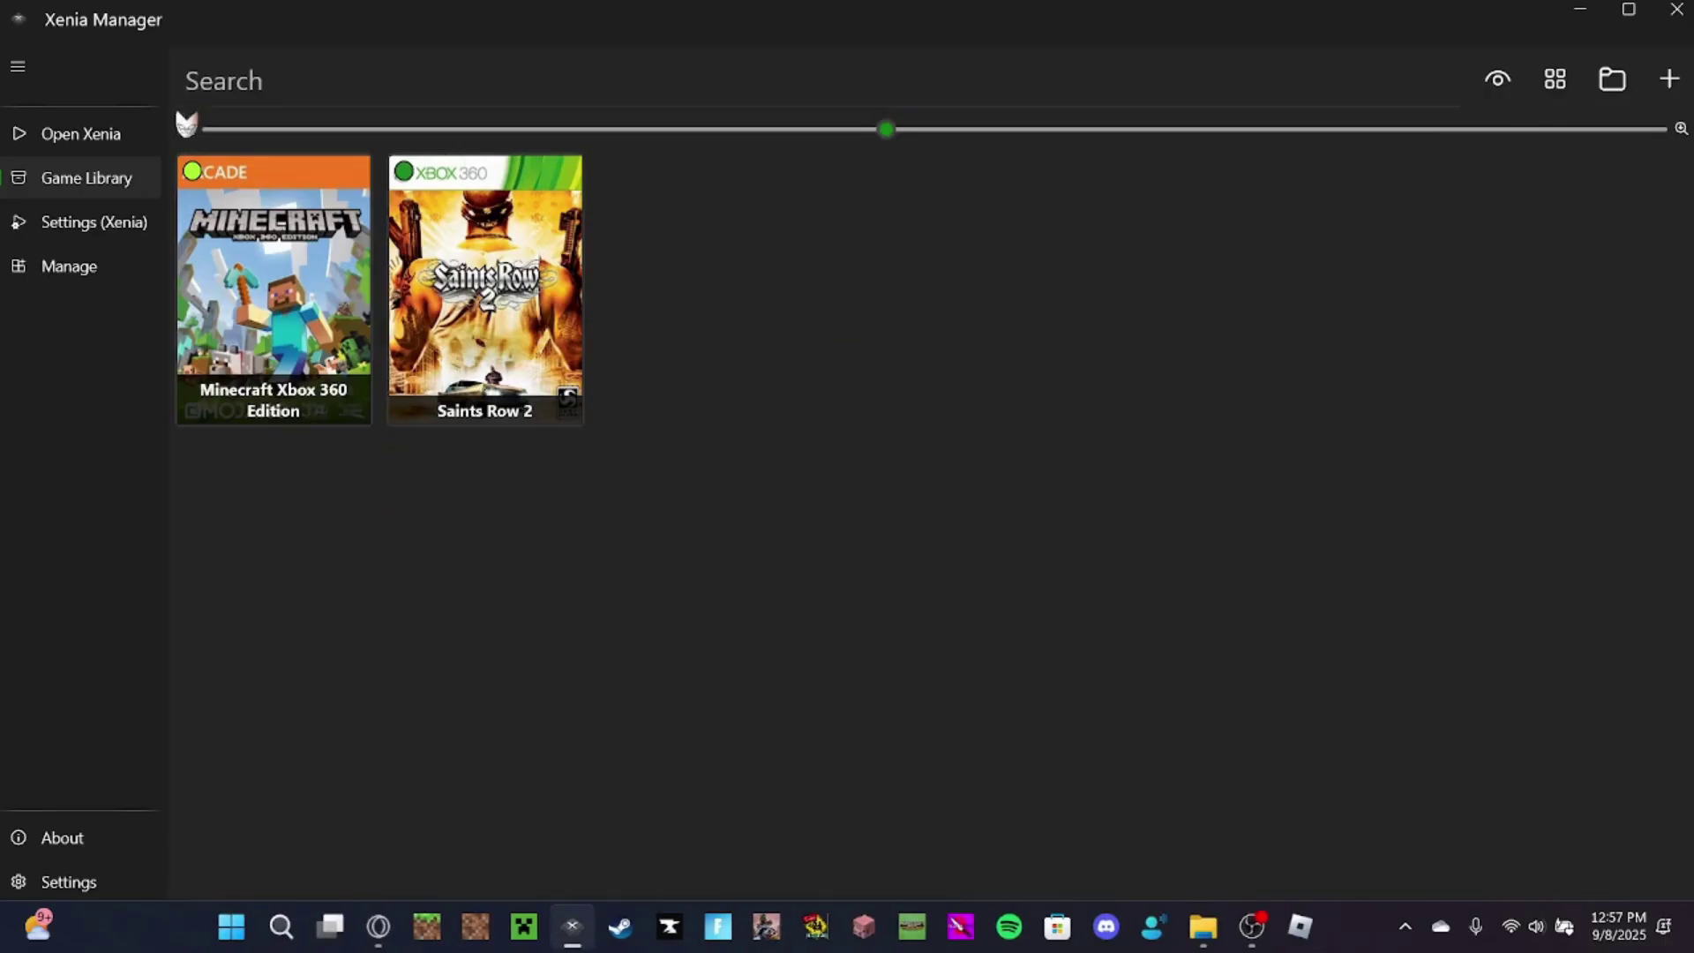
pyautogui.click(29, 128)
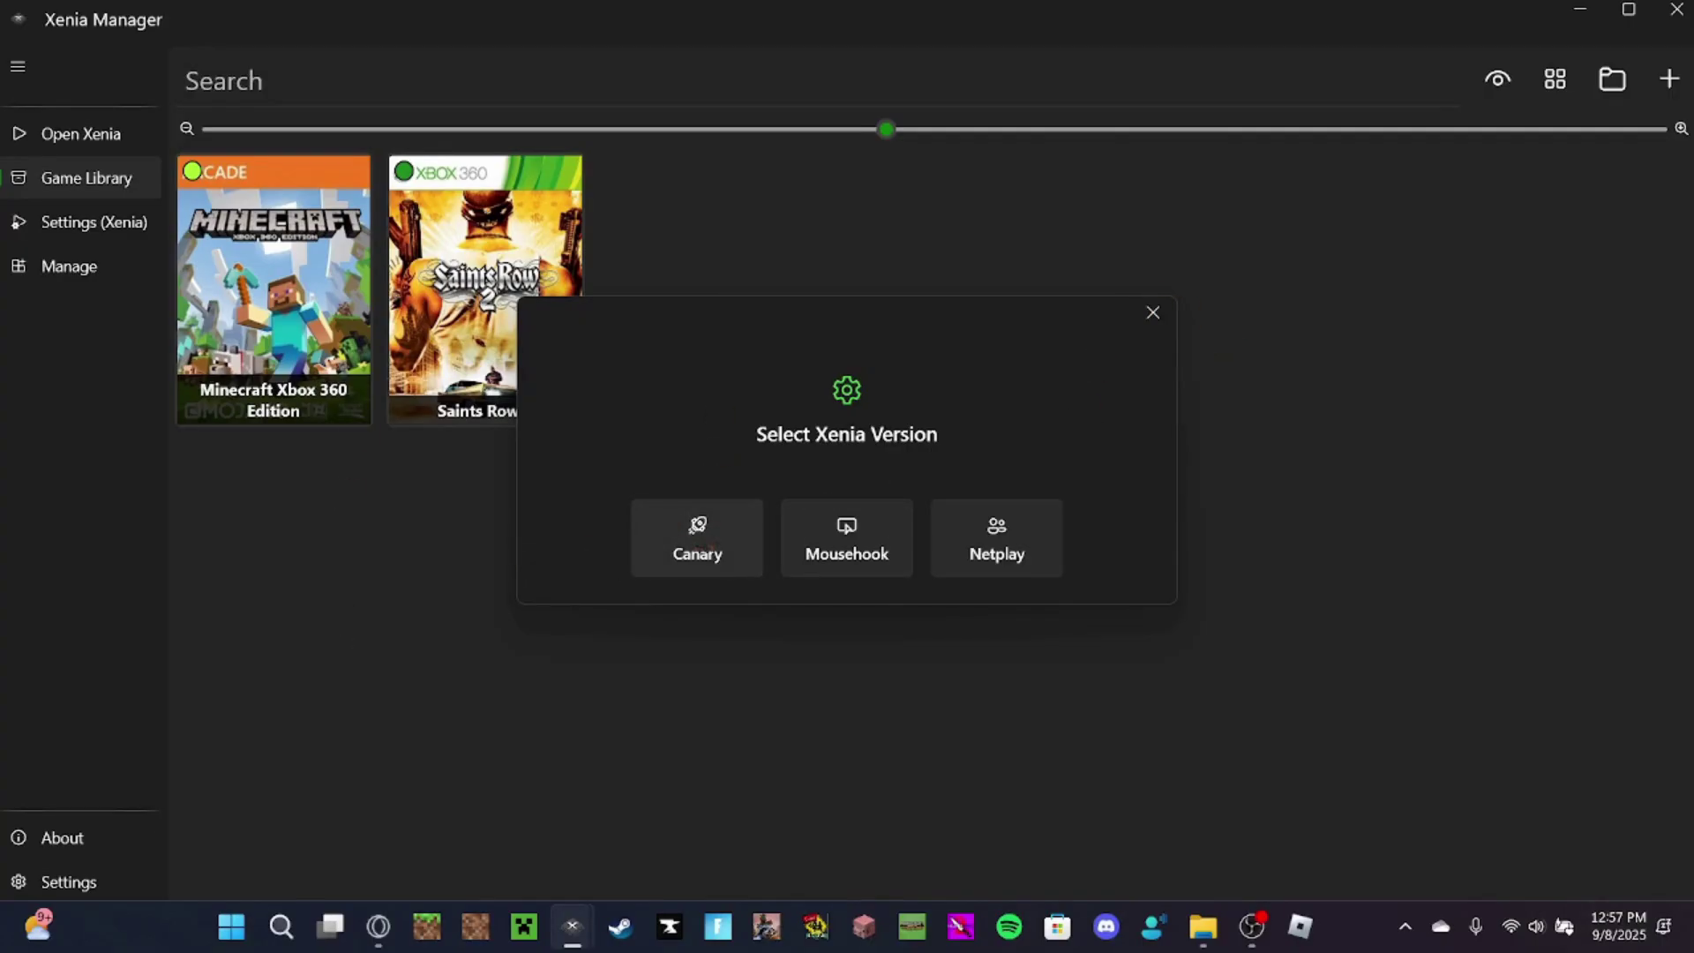
pyautogui.click(697, 564)
pyautogui.click(55, 72)
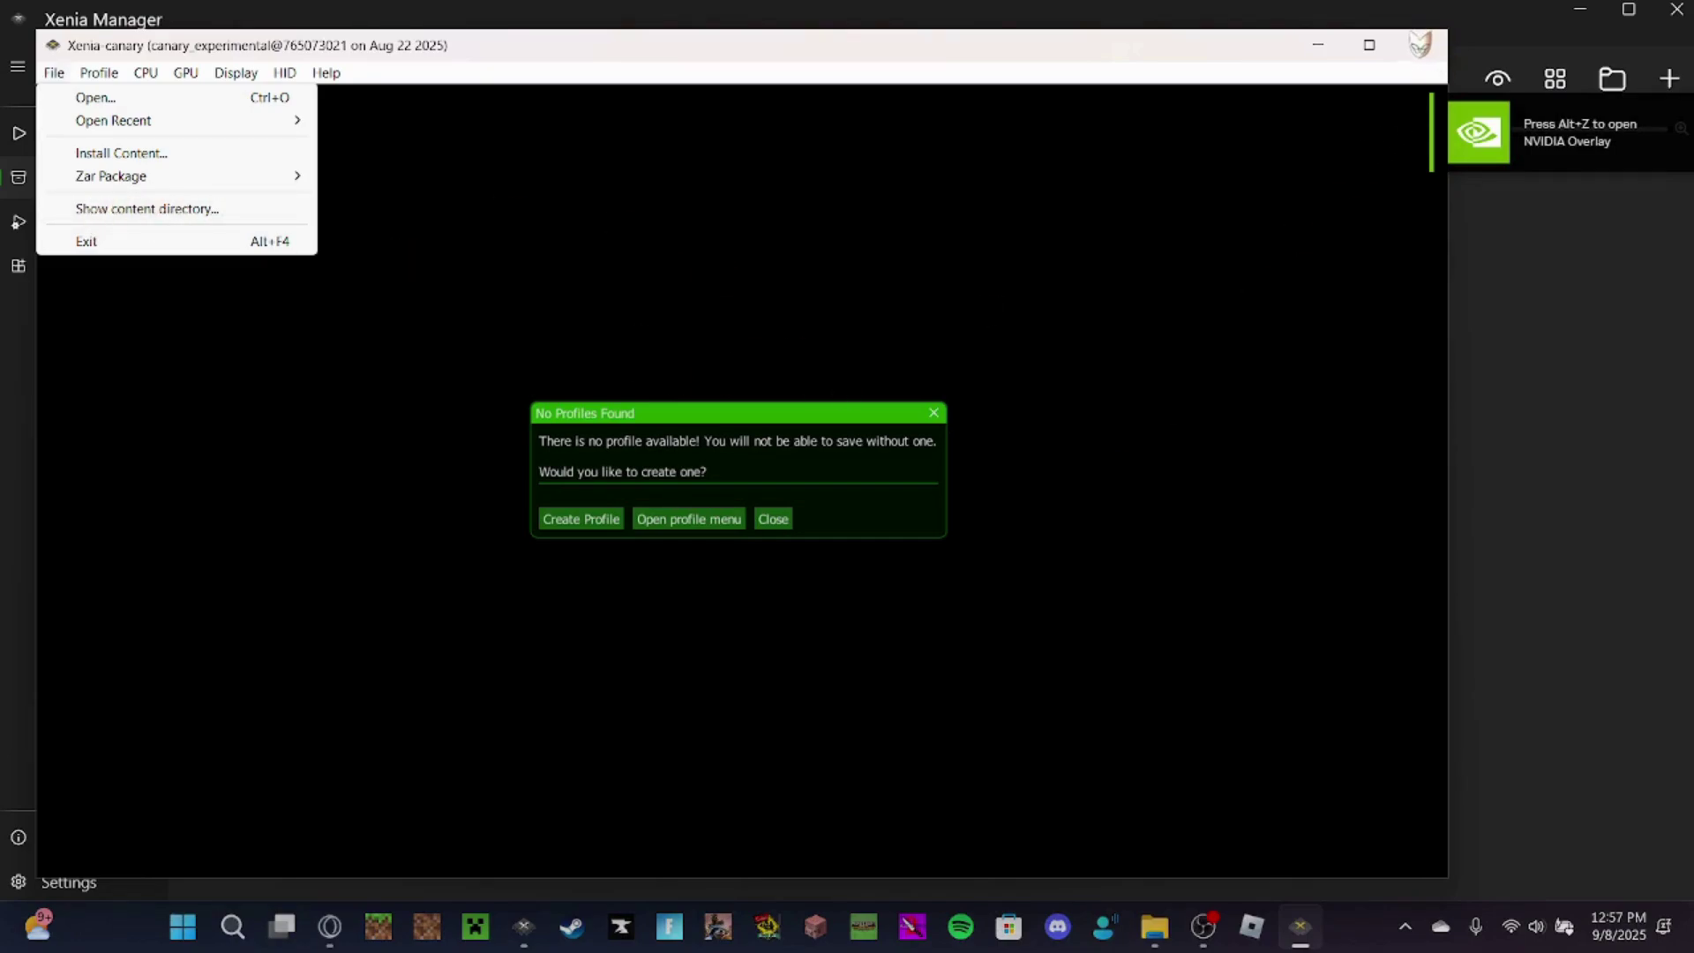
pyautogui.click(53, 72)
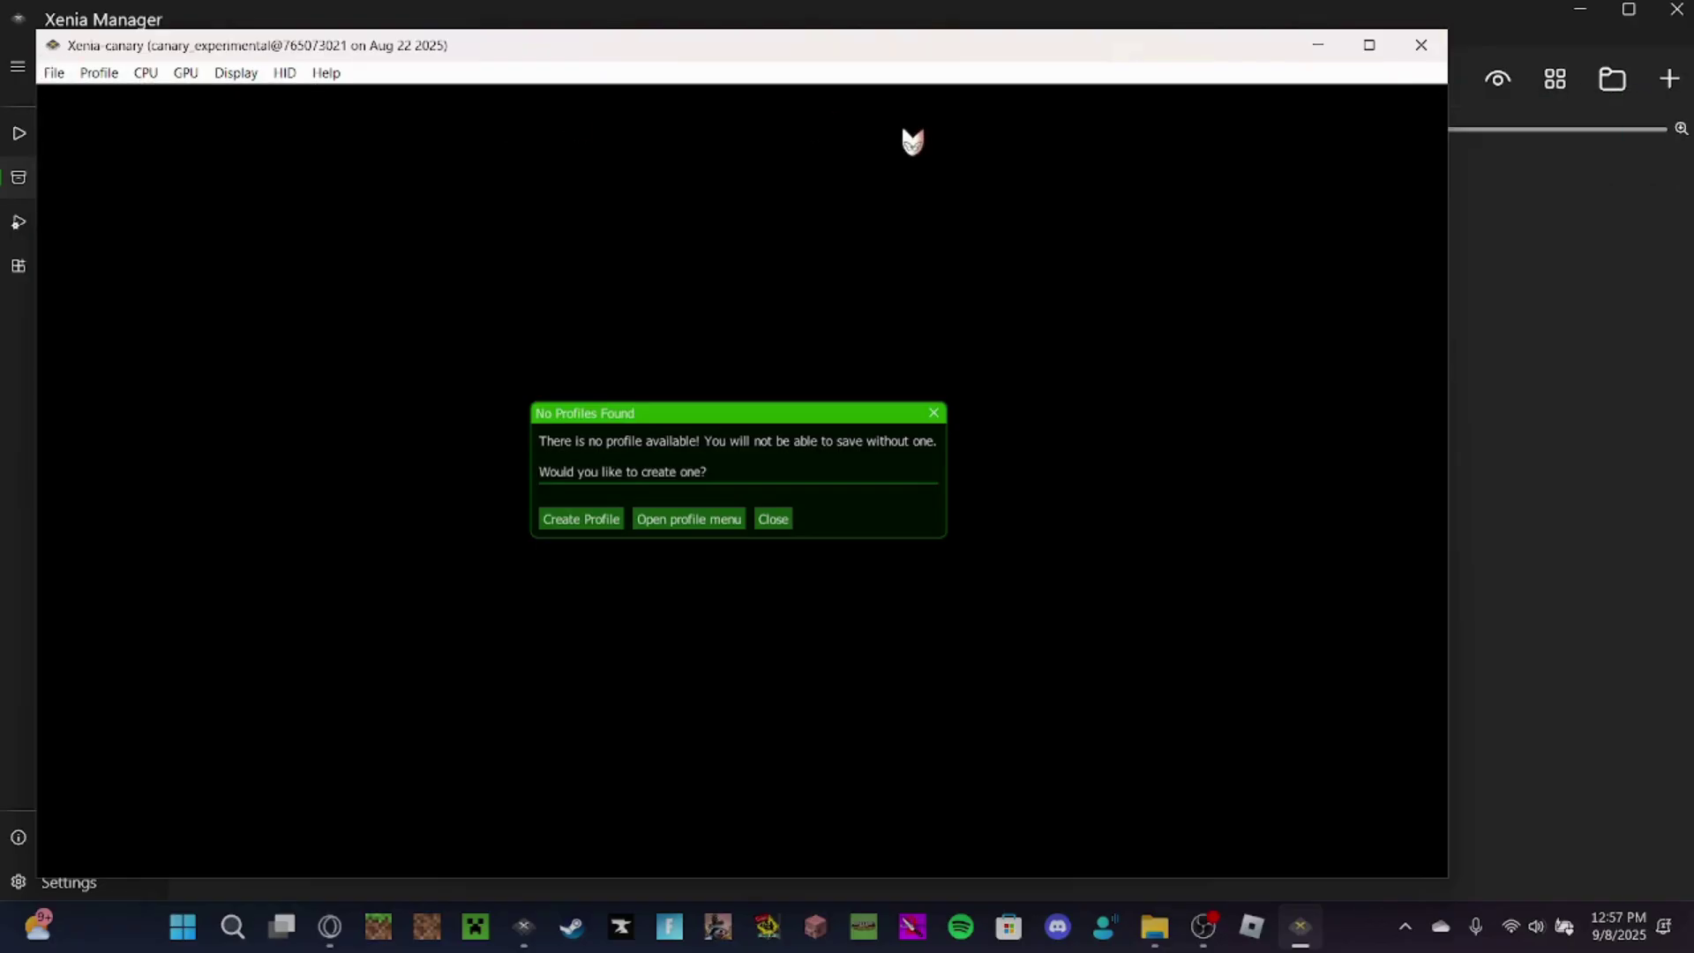
# Step: Close the Canary emulator window and open Minecraft's saved content view
pyautogui.click(1420, 44)
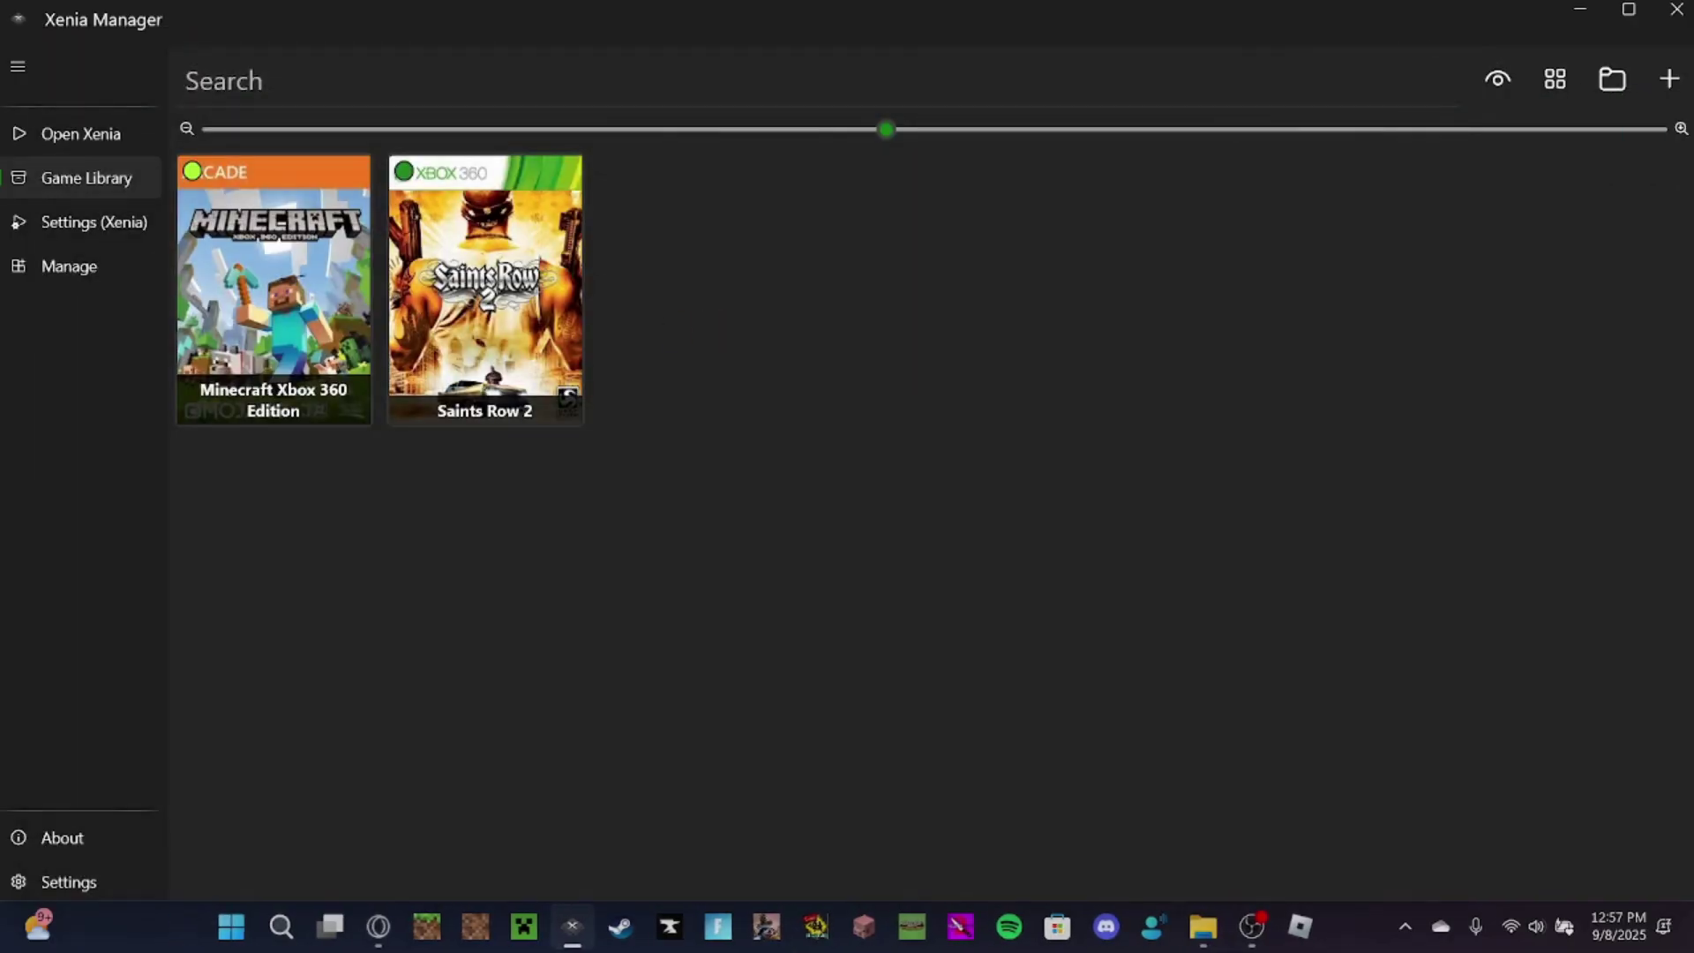
pyautogui.rightClick(300, 286)
pyautogui.moveTo(367, 305)
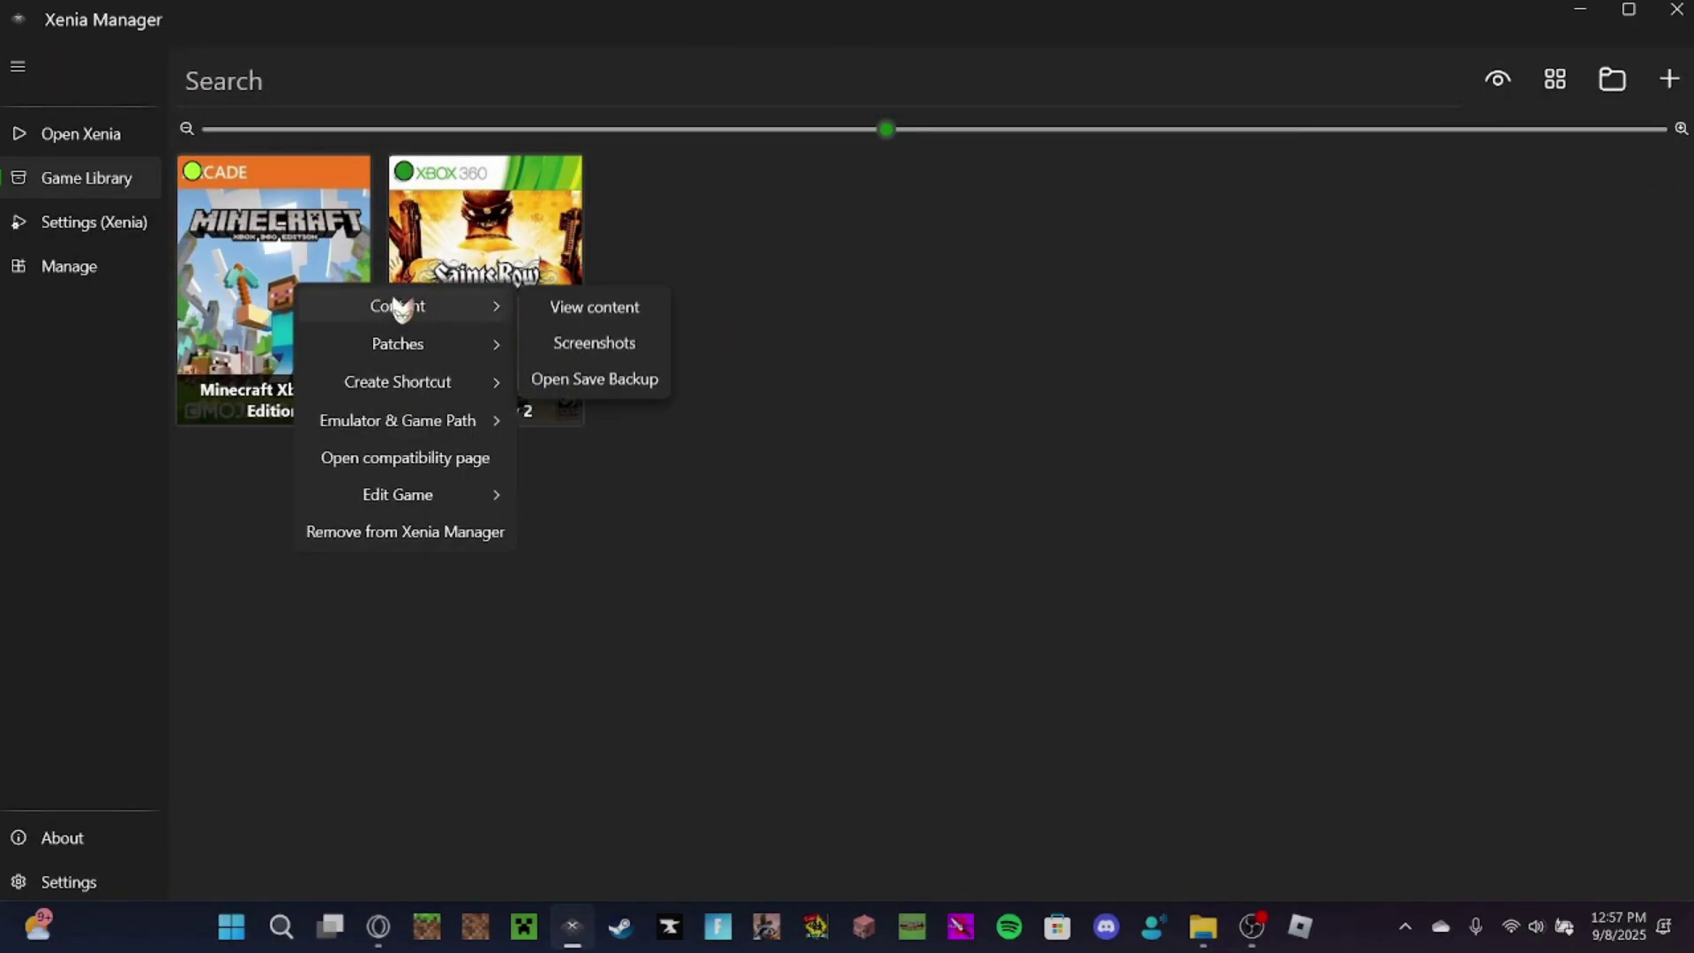
pyautogui.click(573, 308)
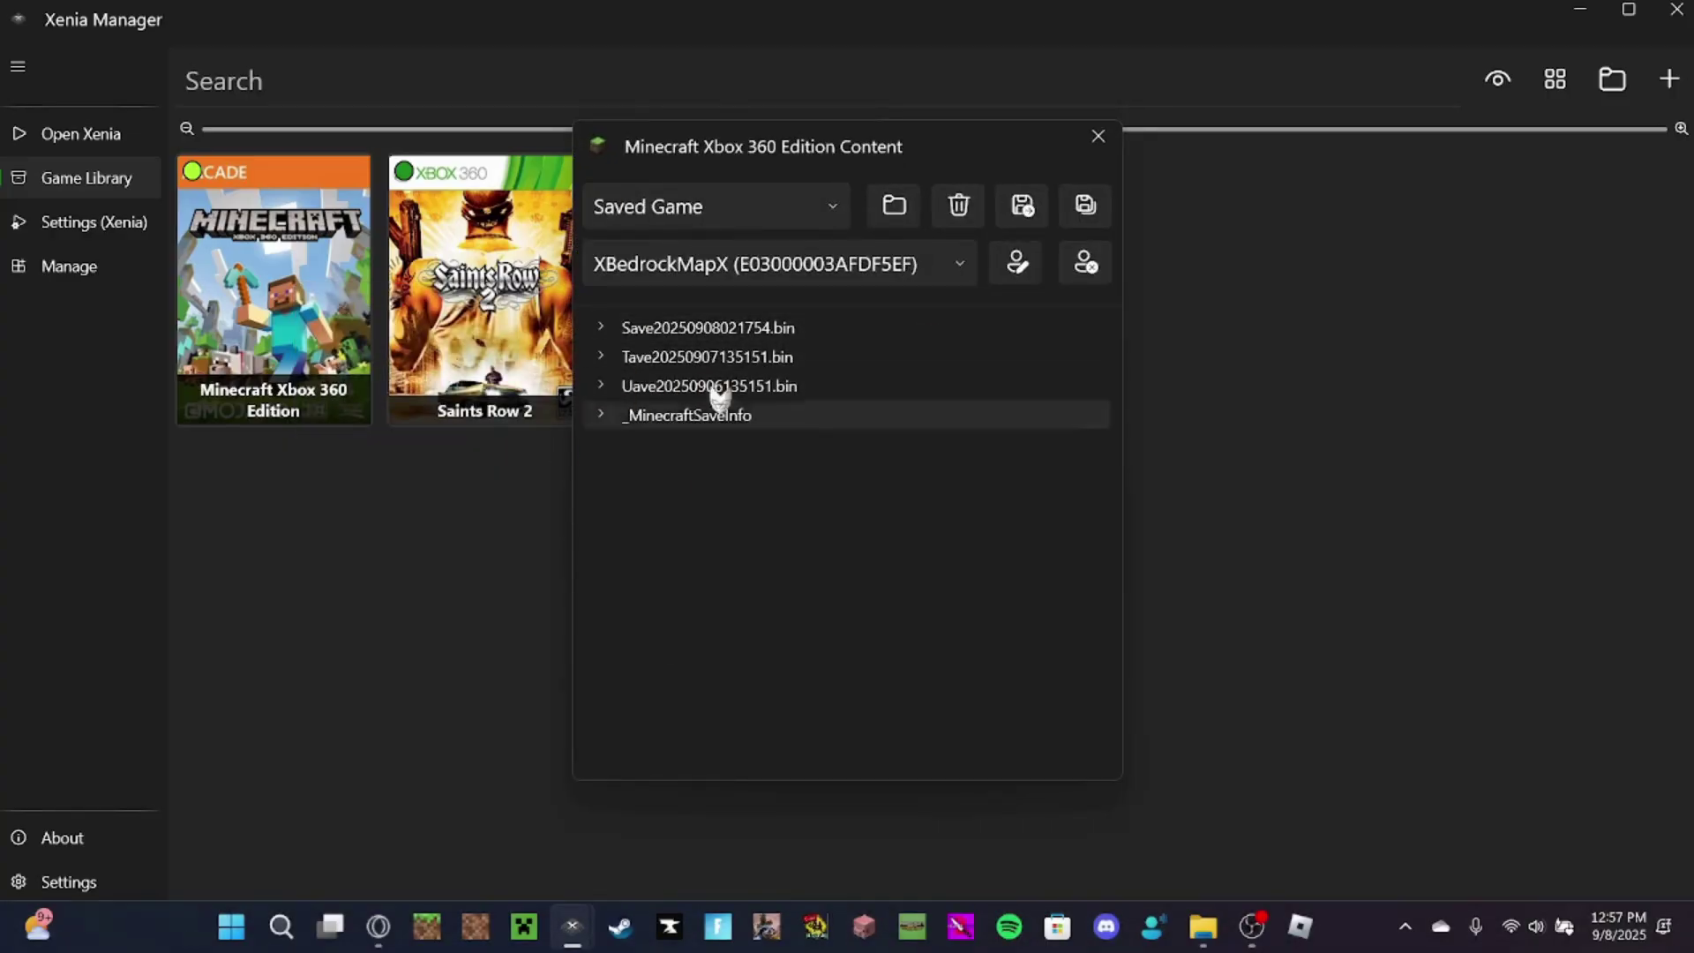
# Step: Open the saved-game folder in File Explorer, then close Explorer and the content window
pyautogui.click(899, 208)
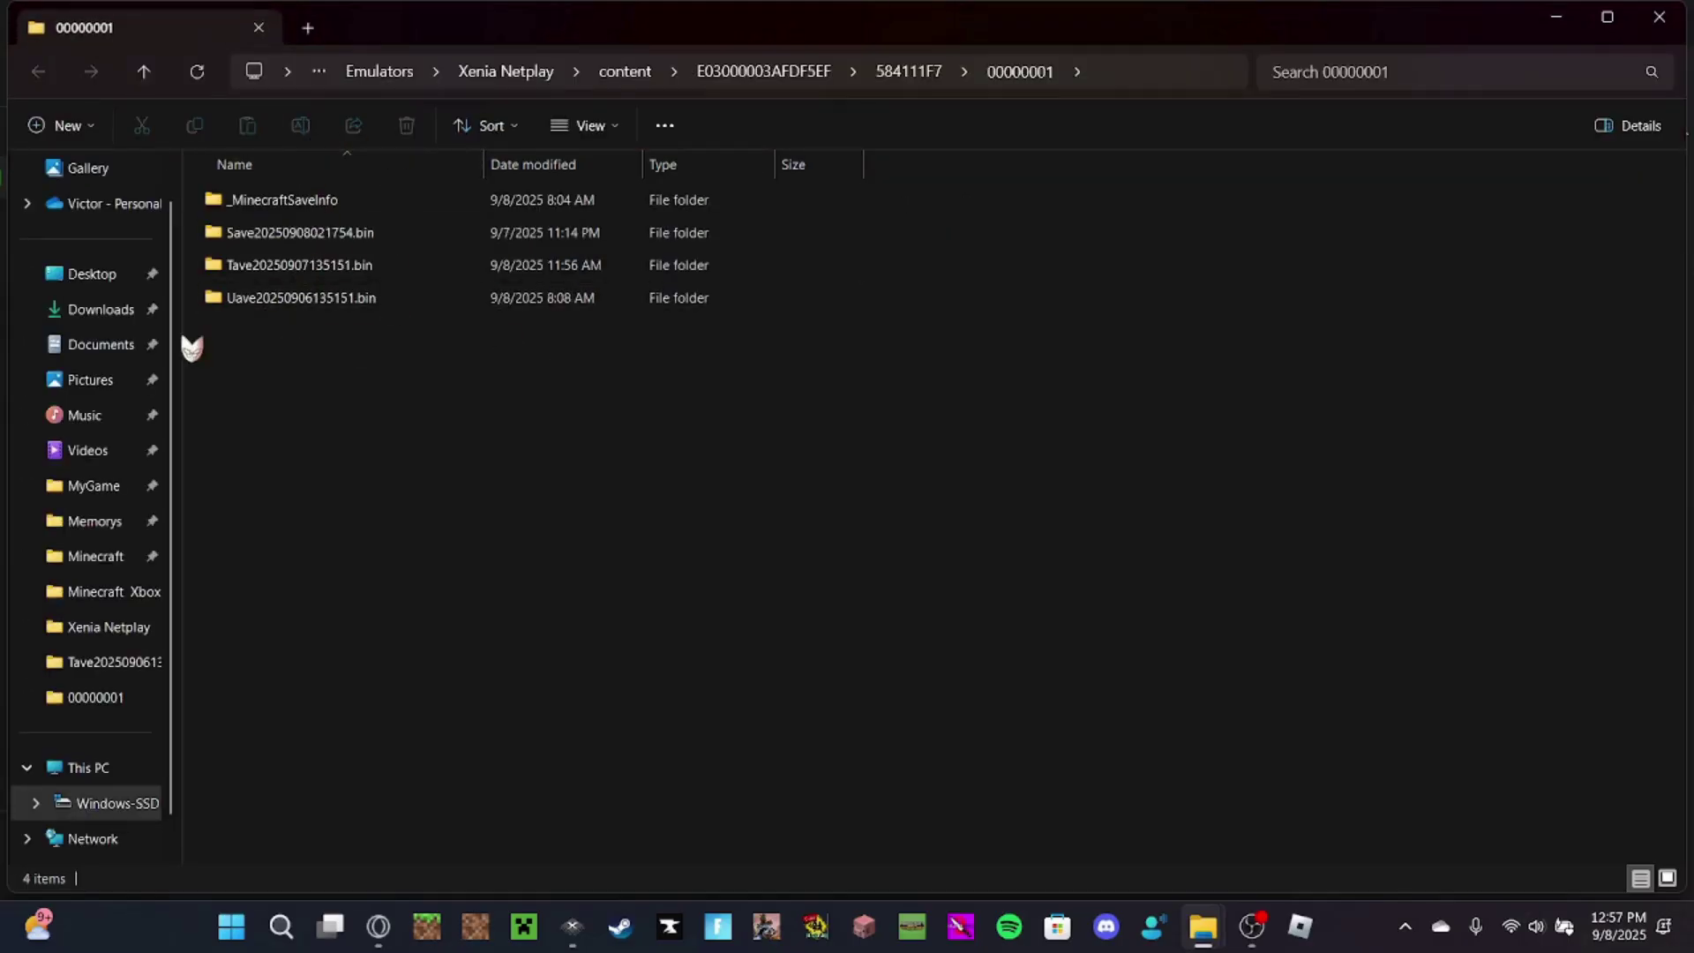
pyautogui.click(261, 29)
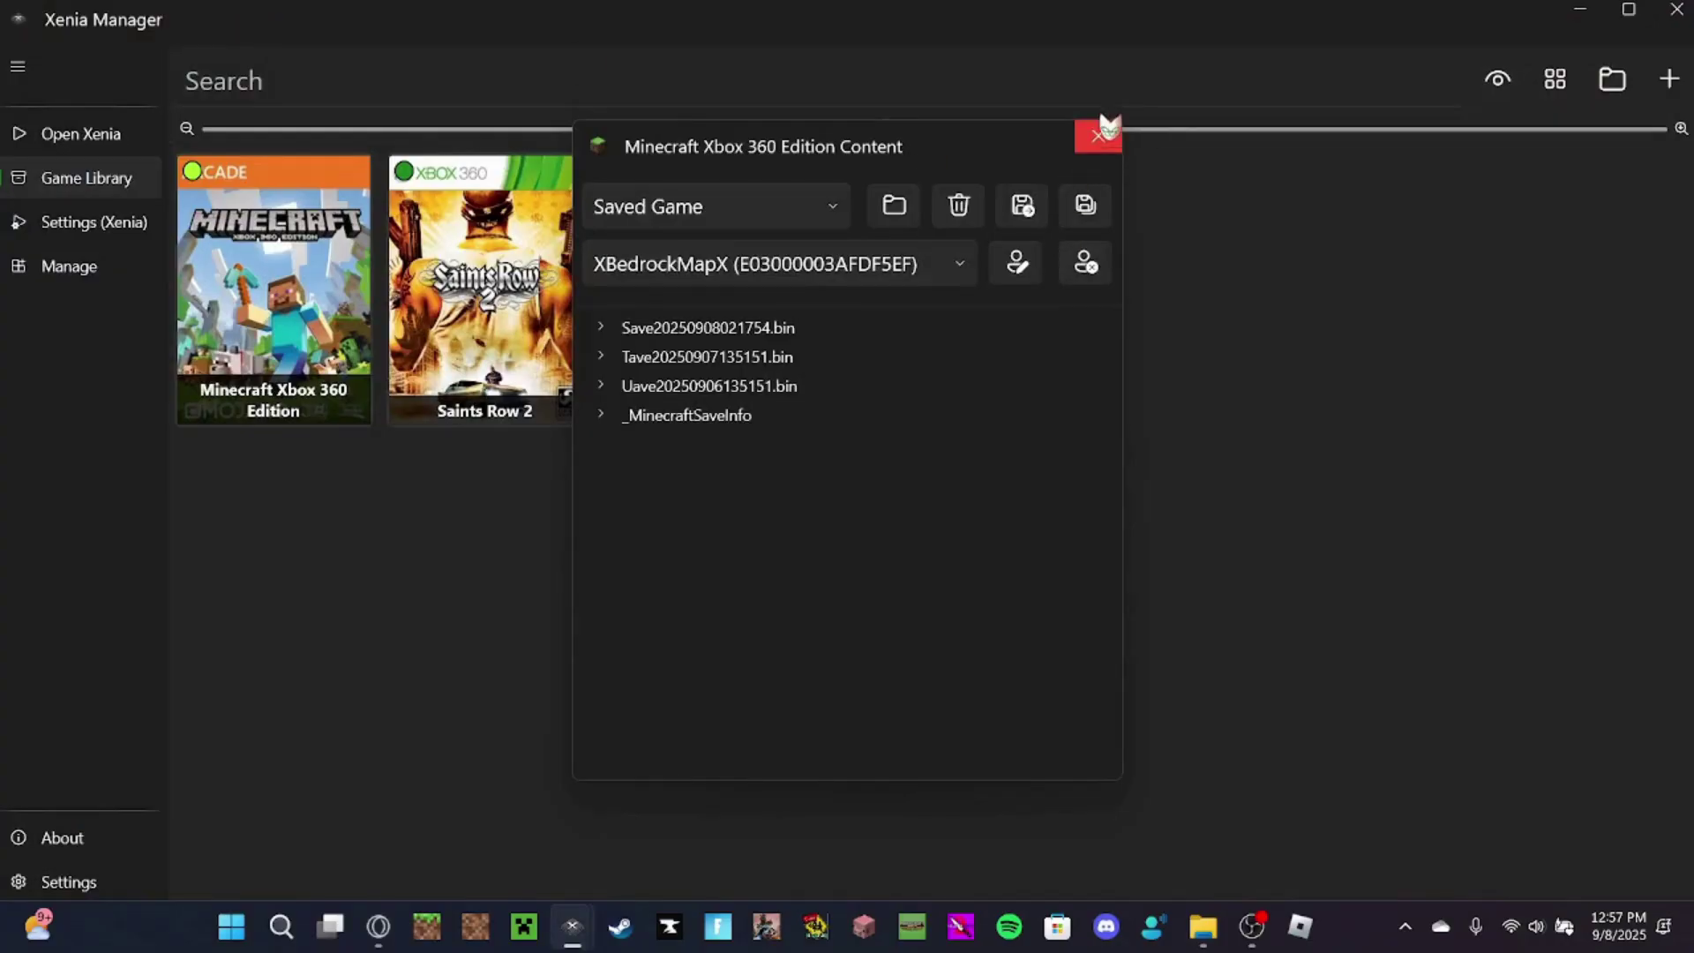
pyautogui.click(1098, 135)
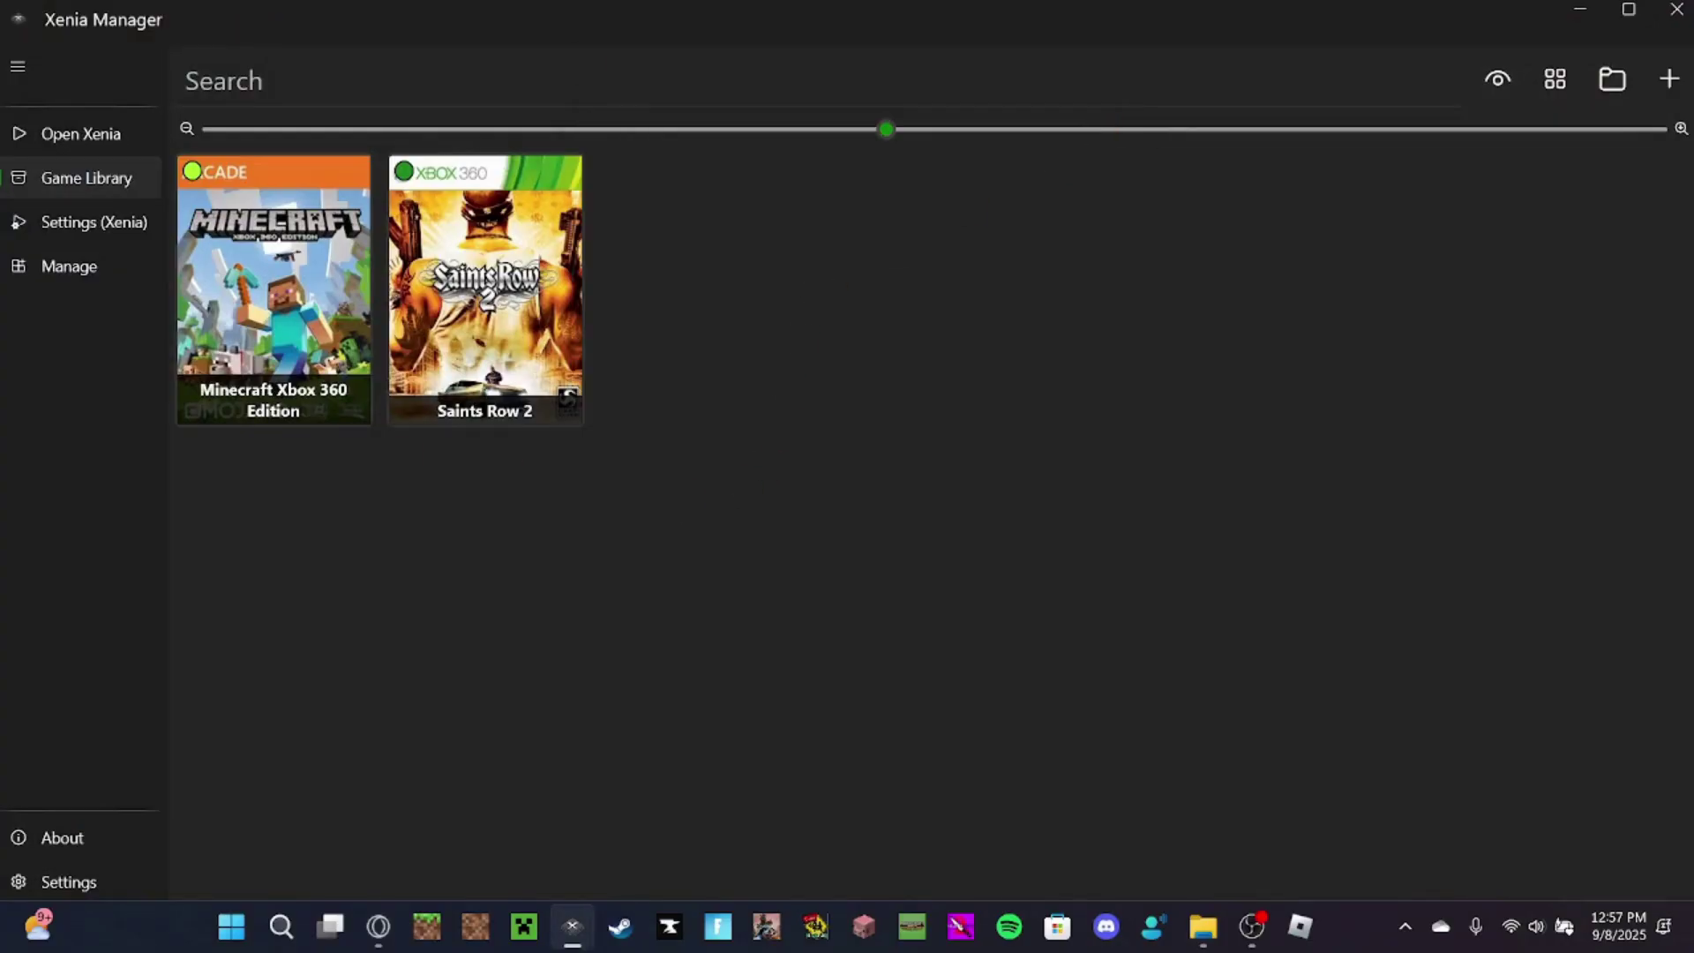
# Step: Set Minecraft's General setting License Mask to All Licenses and close the game settings
pyautogui.moveTo(267, 264)
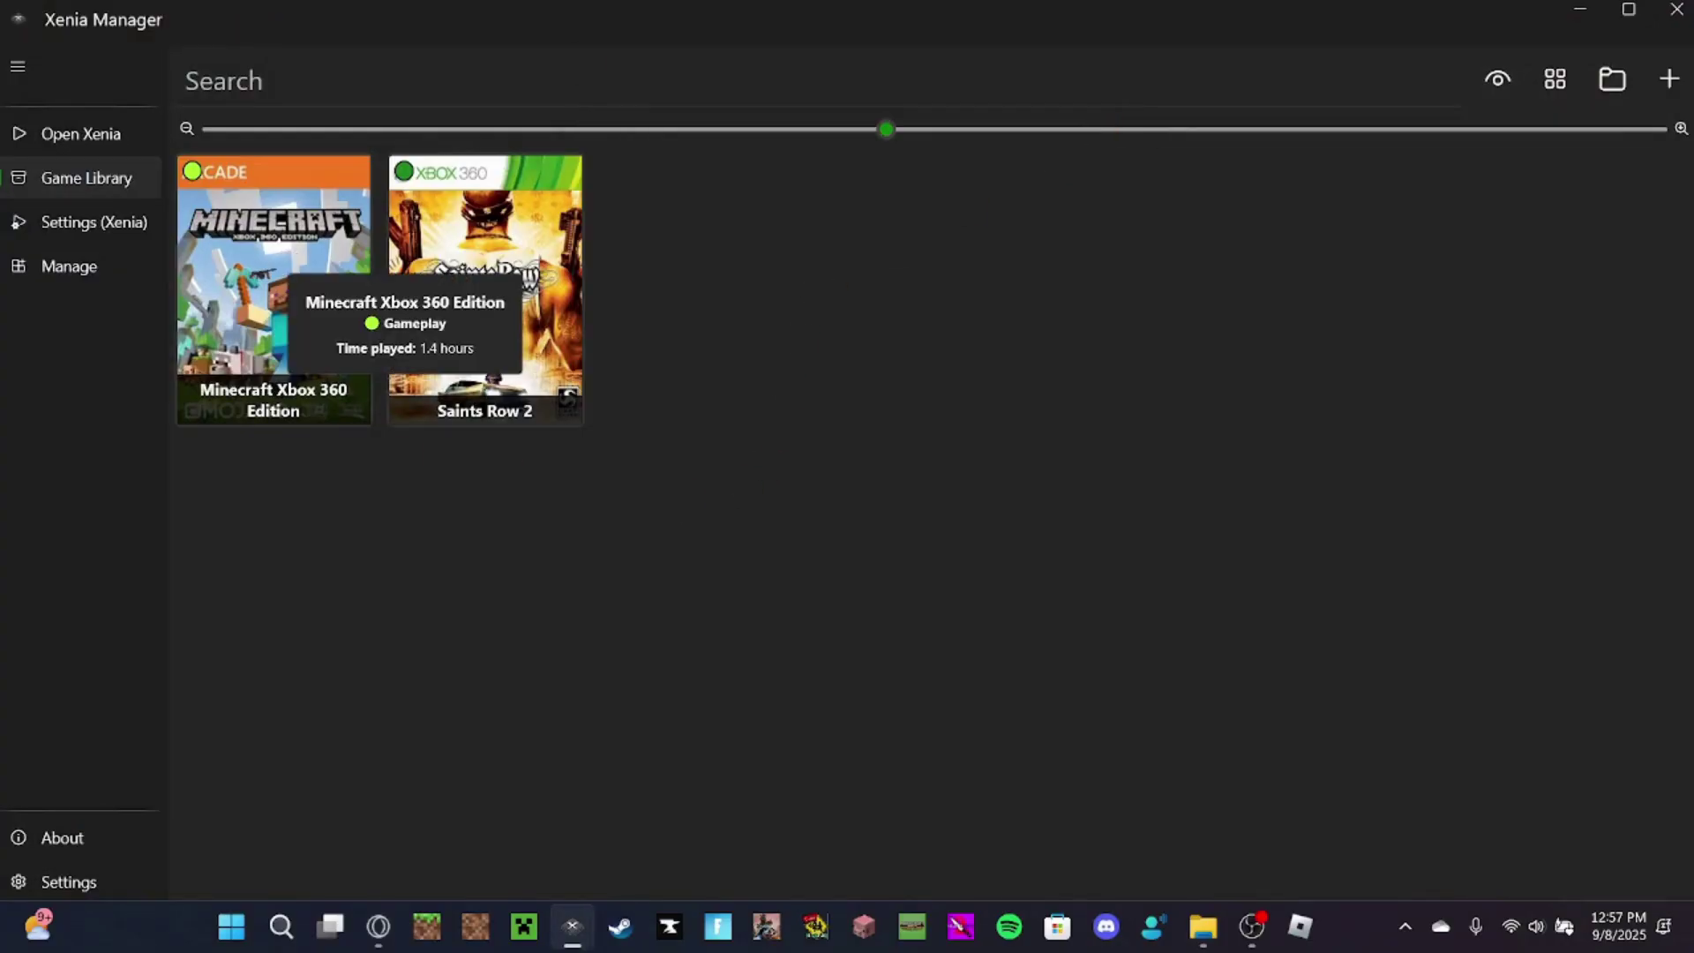
pyautogui.rightClick(266, 277)
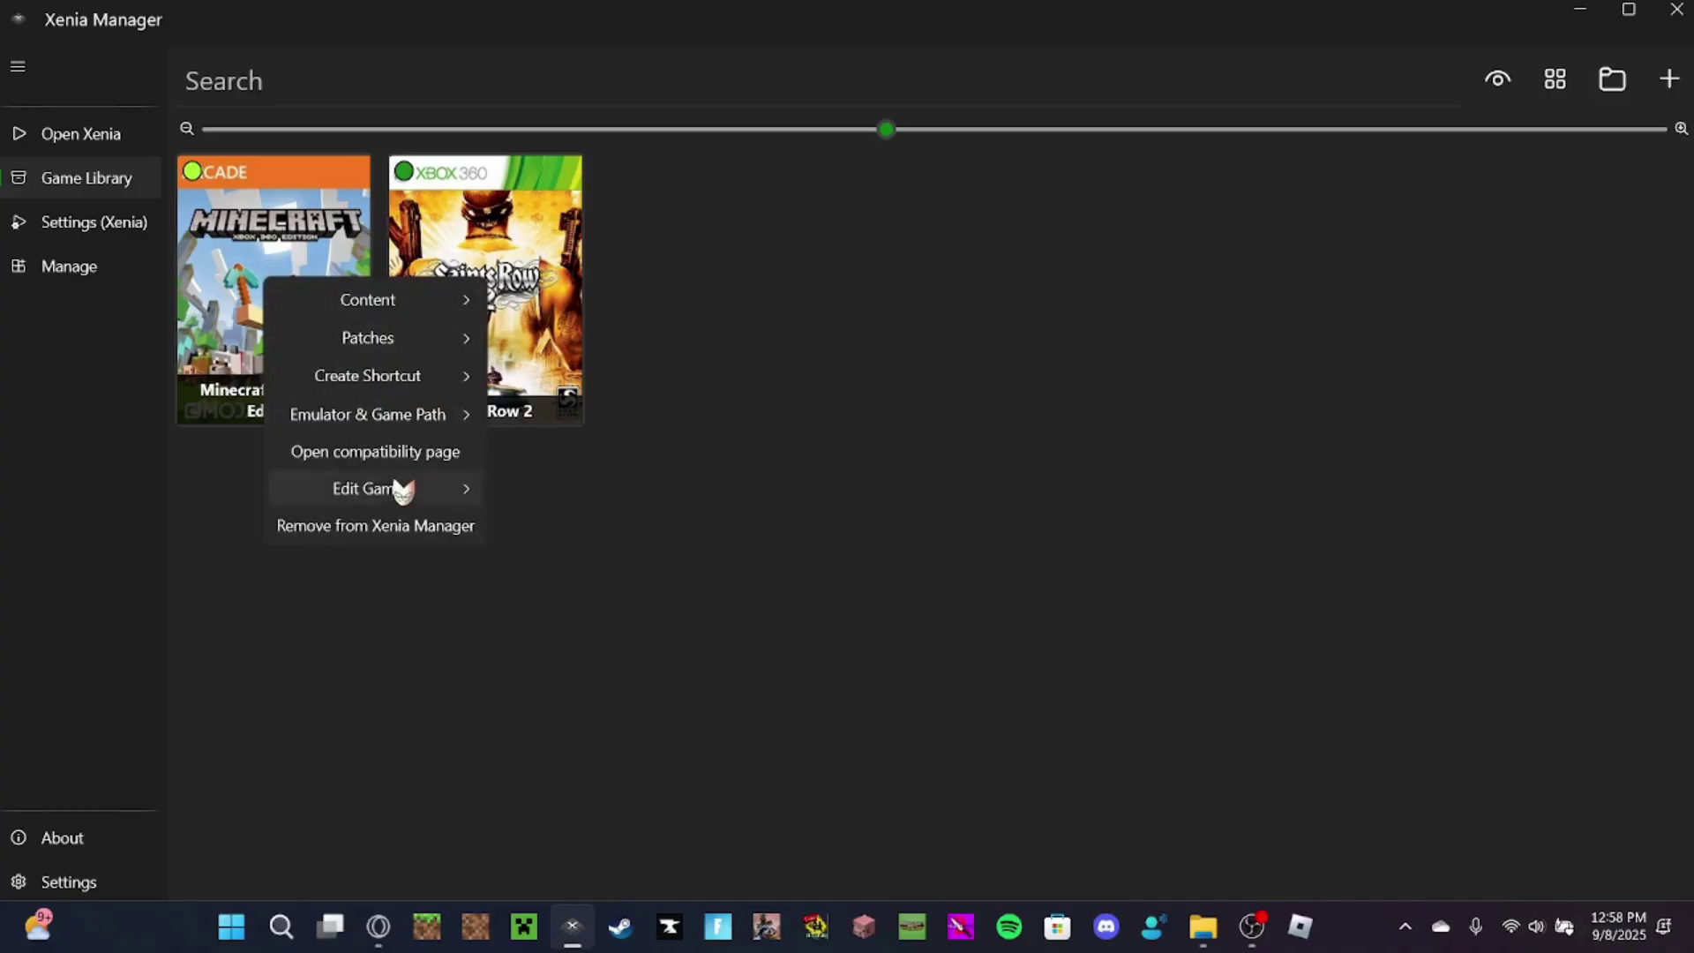
pyautogui.moveTo(401, 490)
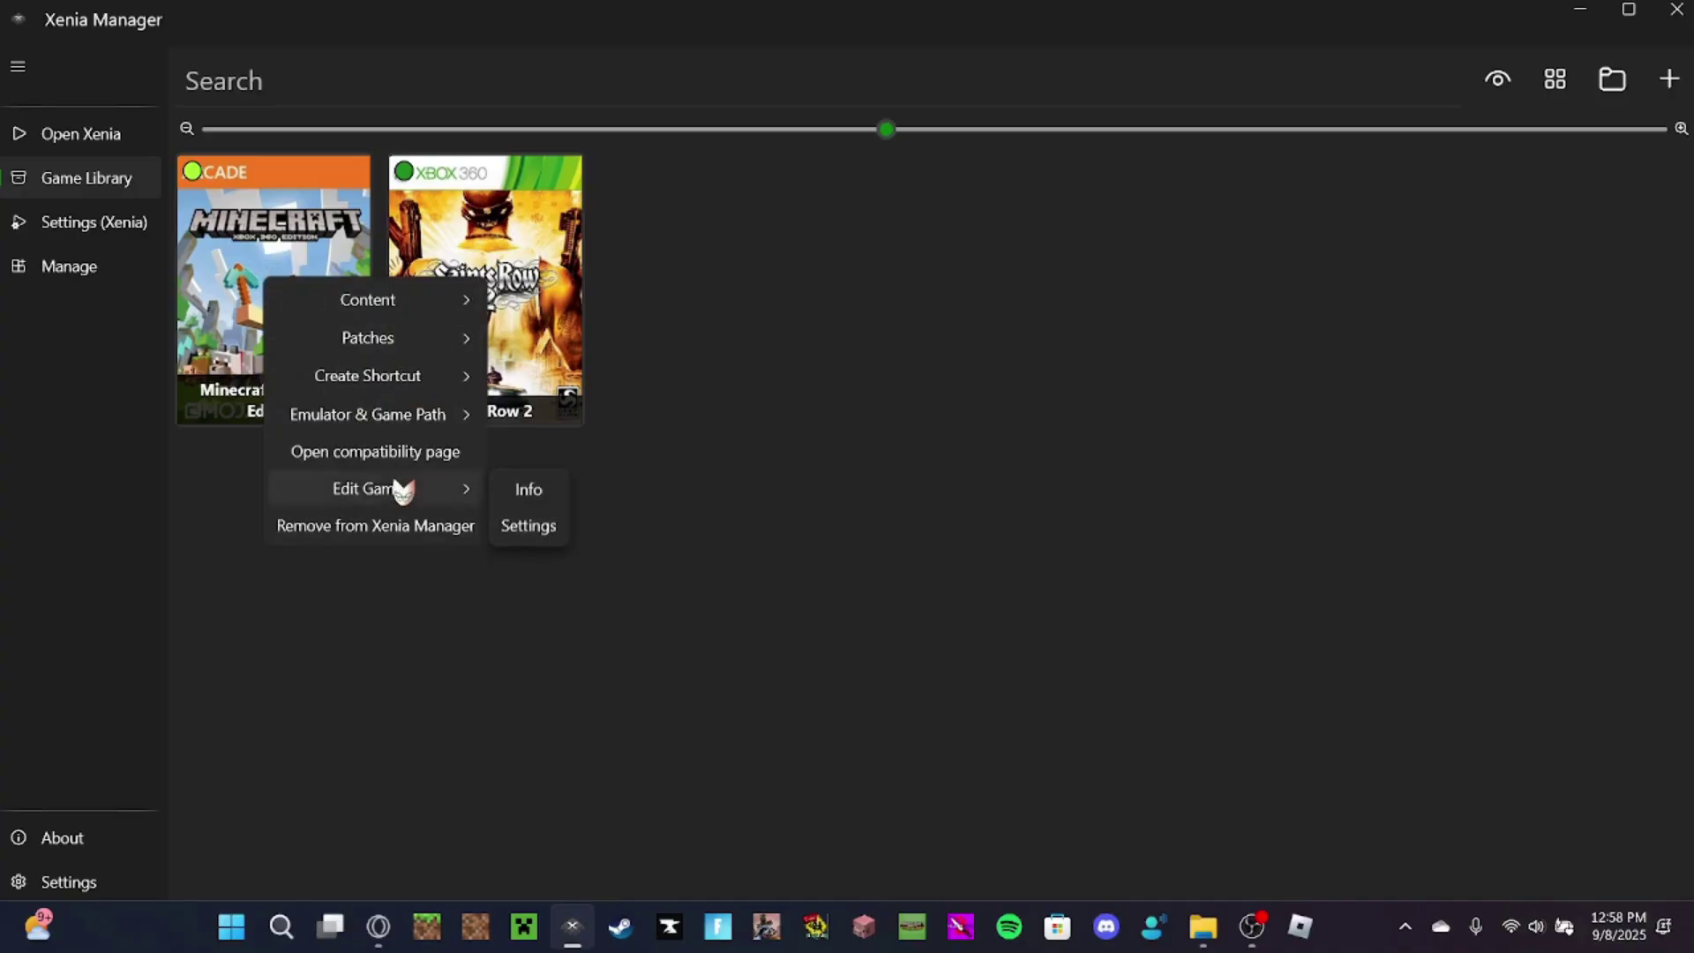
pyautogui.click(528, 526)
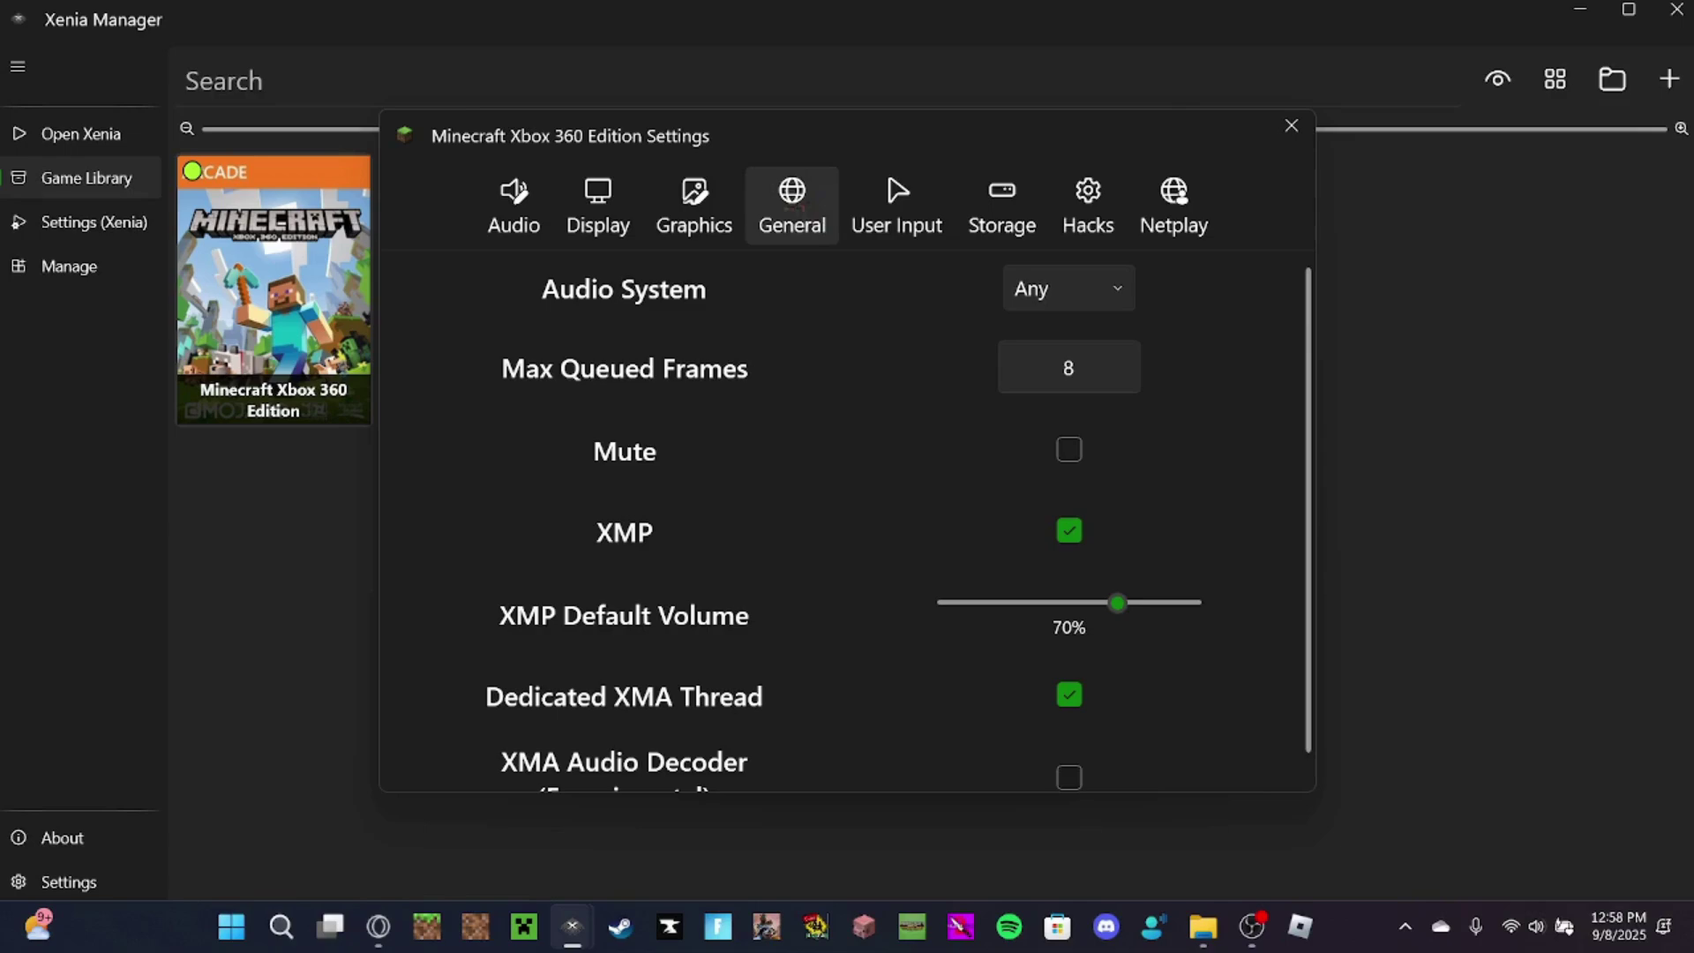
pyautogui.click(791, 205)
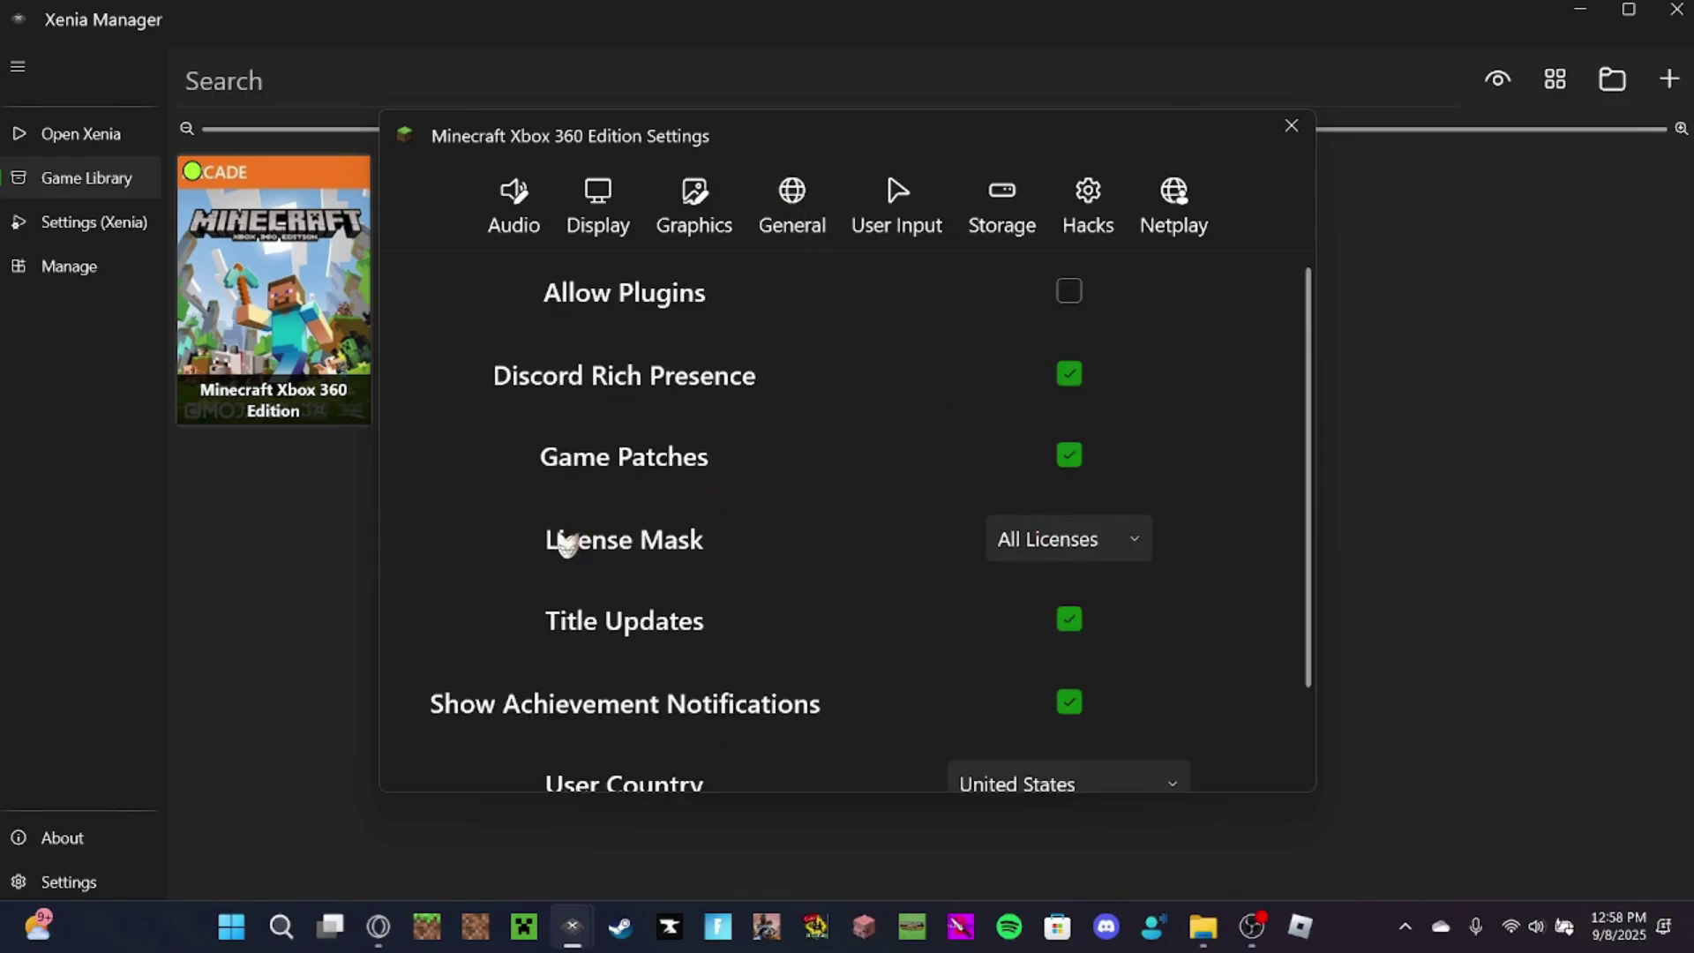
pyautogui.click(1048, 541)
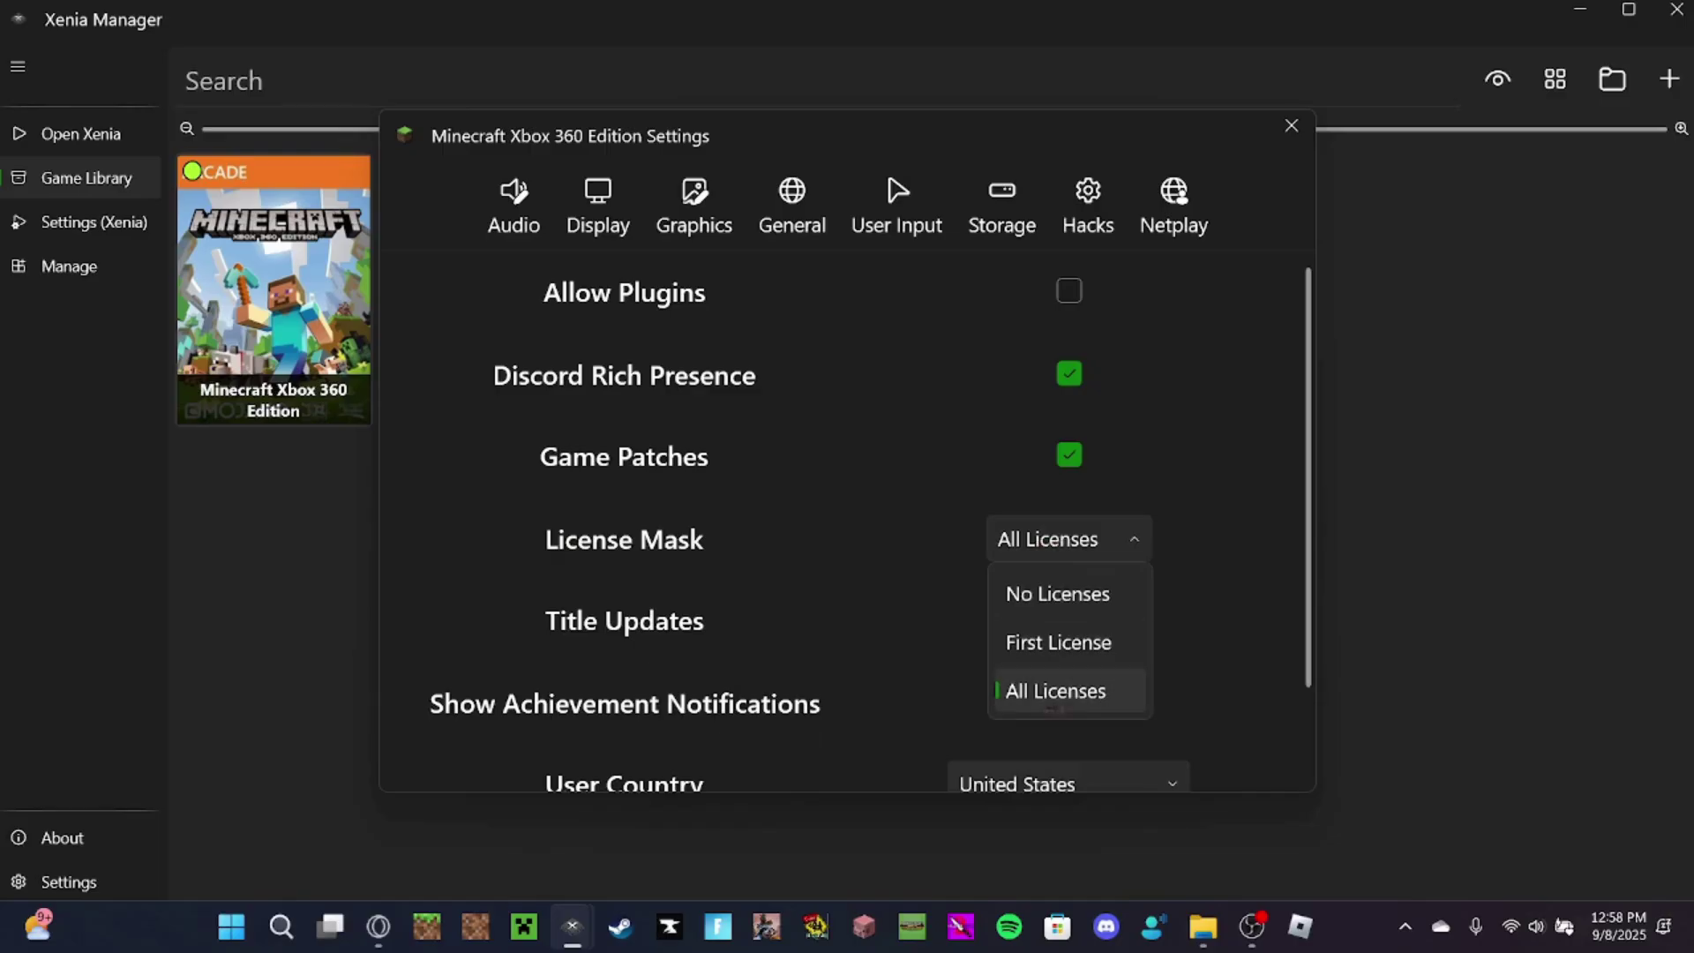
pyautogui.click(1076, 697)
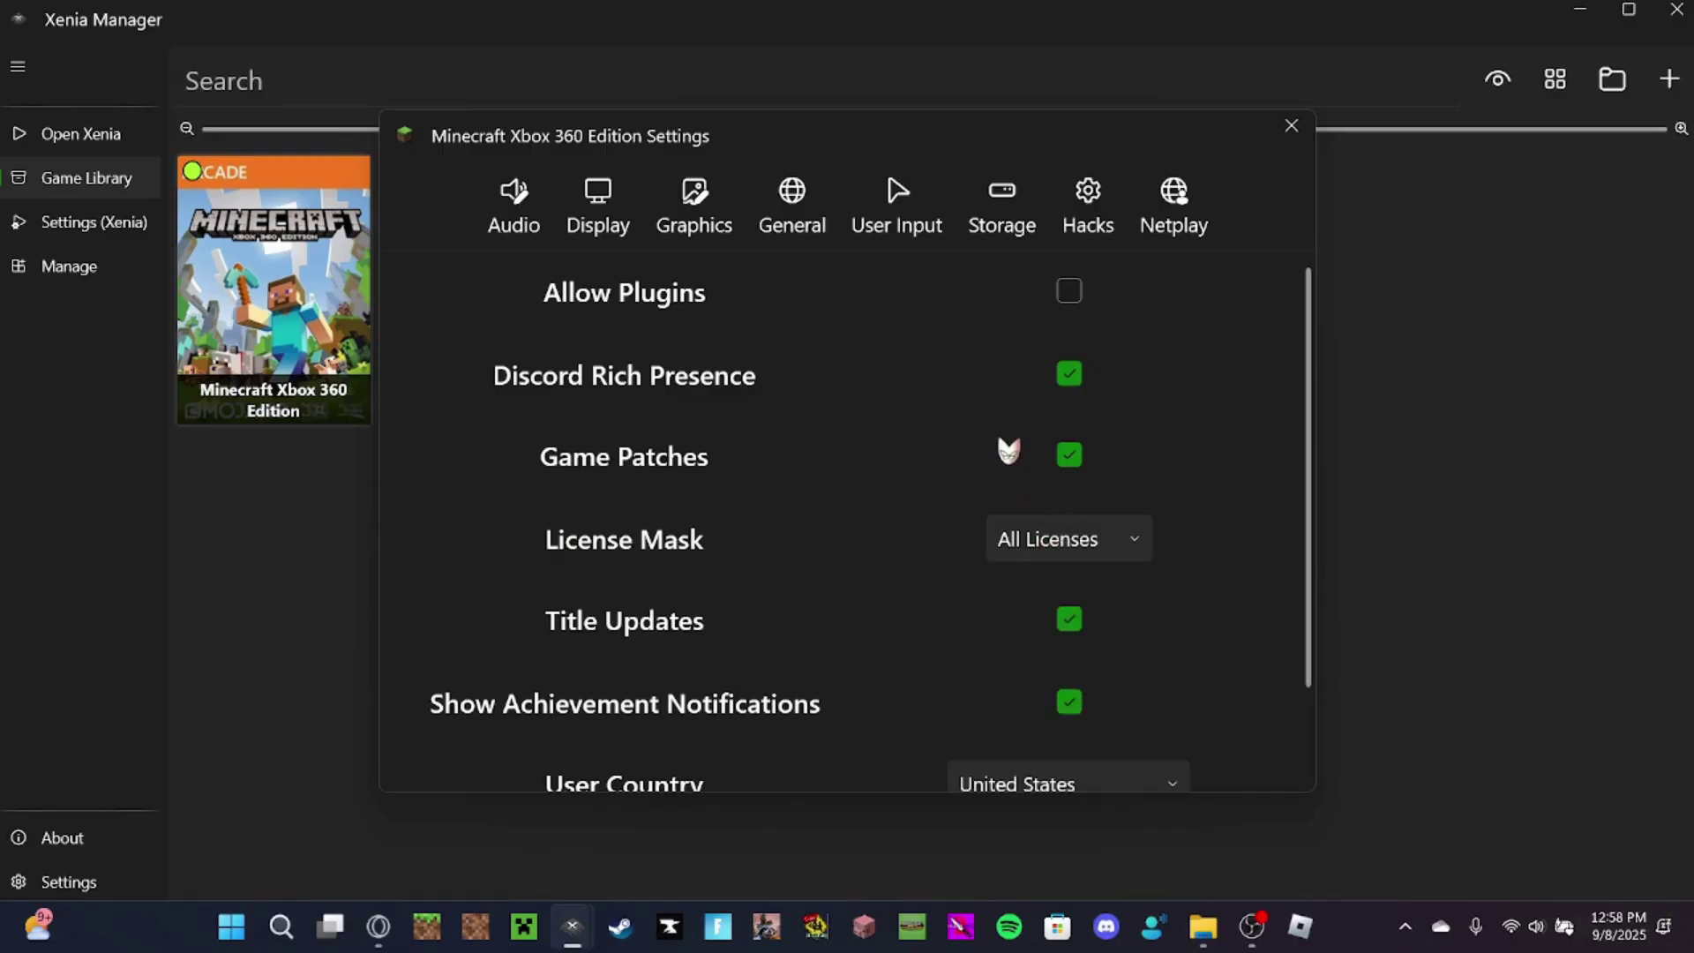
pyautogui.scroll(-2, 1070, 589)
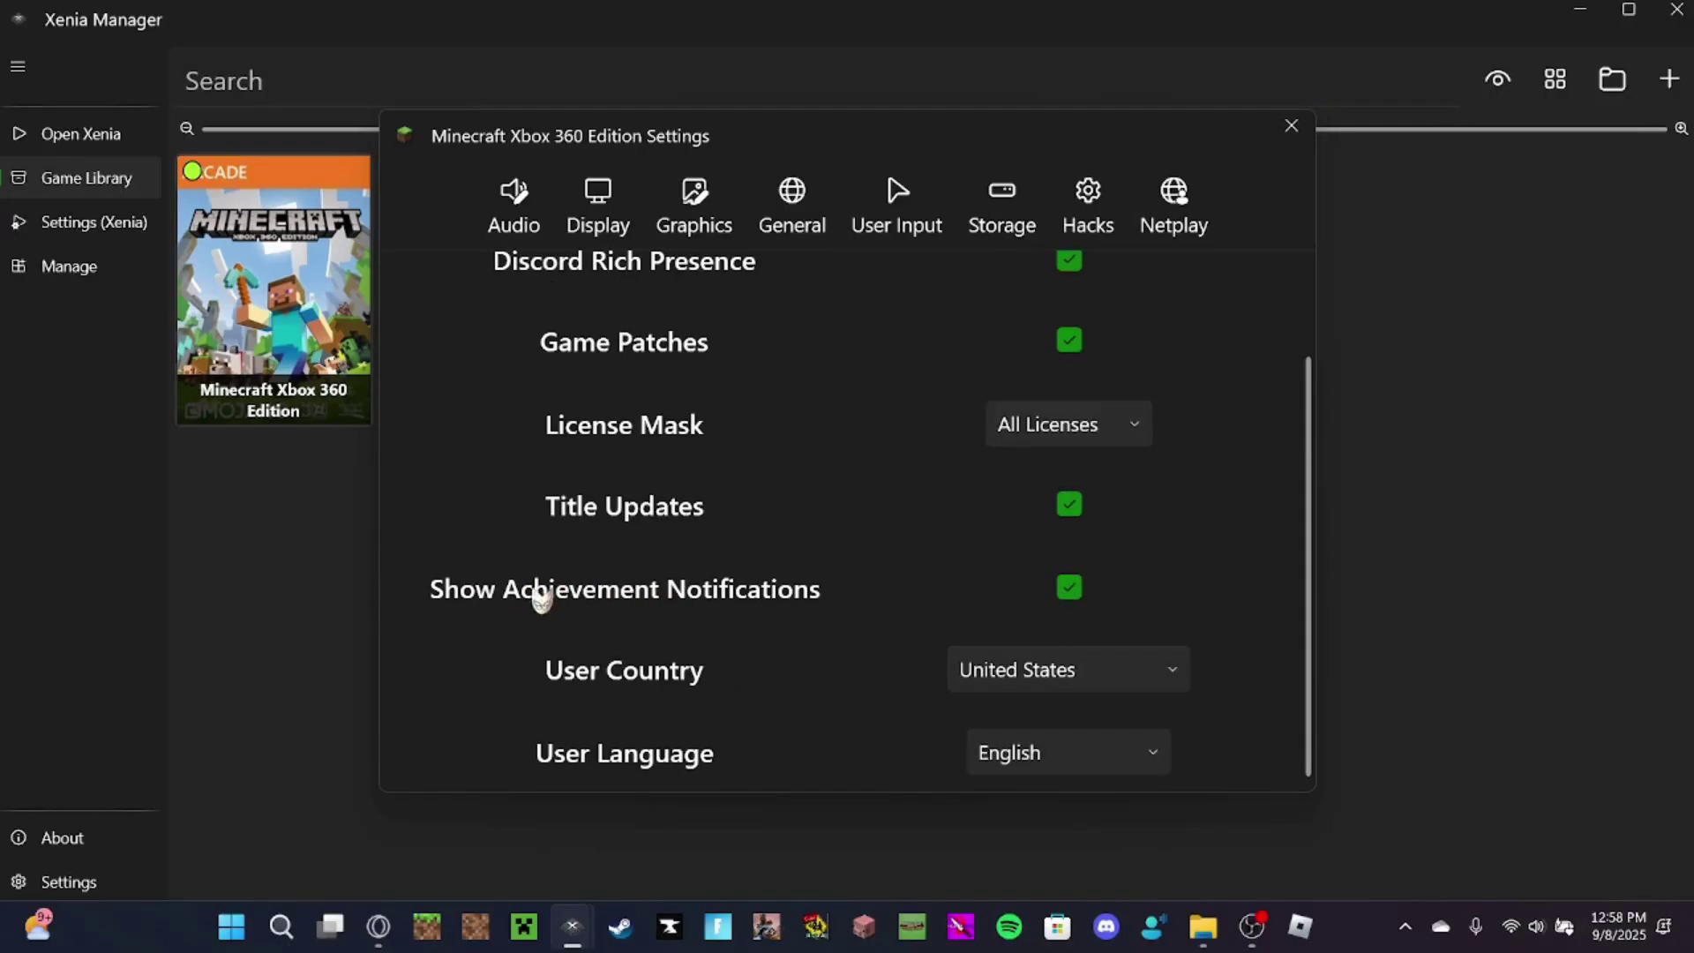
pyautogui.click(1290, 126)
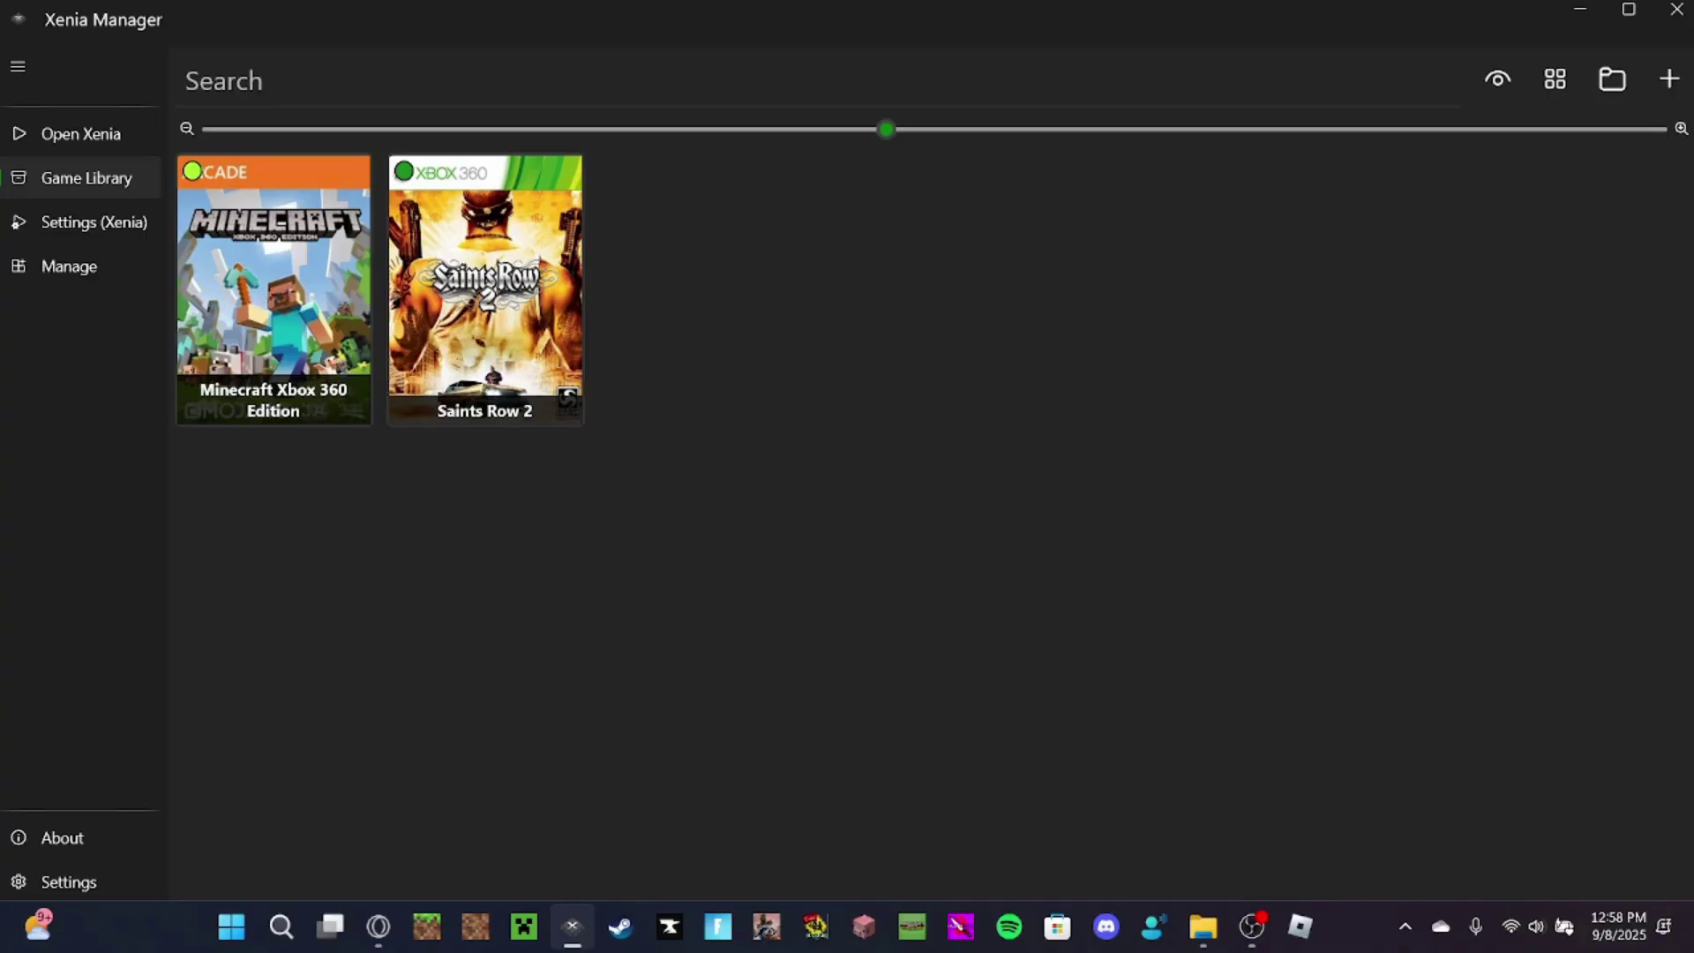
# Step: Check the action menus of Minecraft and Saints Row 2, dismissing each without choosing
pyautogui.rightClick(280, 298)
pyautogui.moveTo(492, 329)
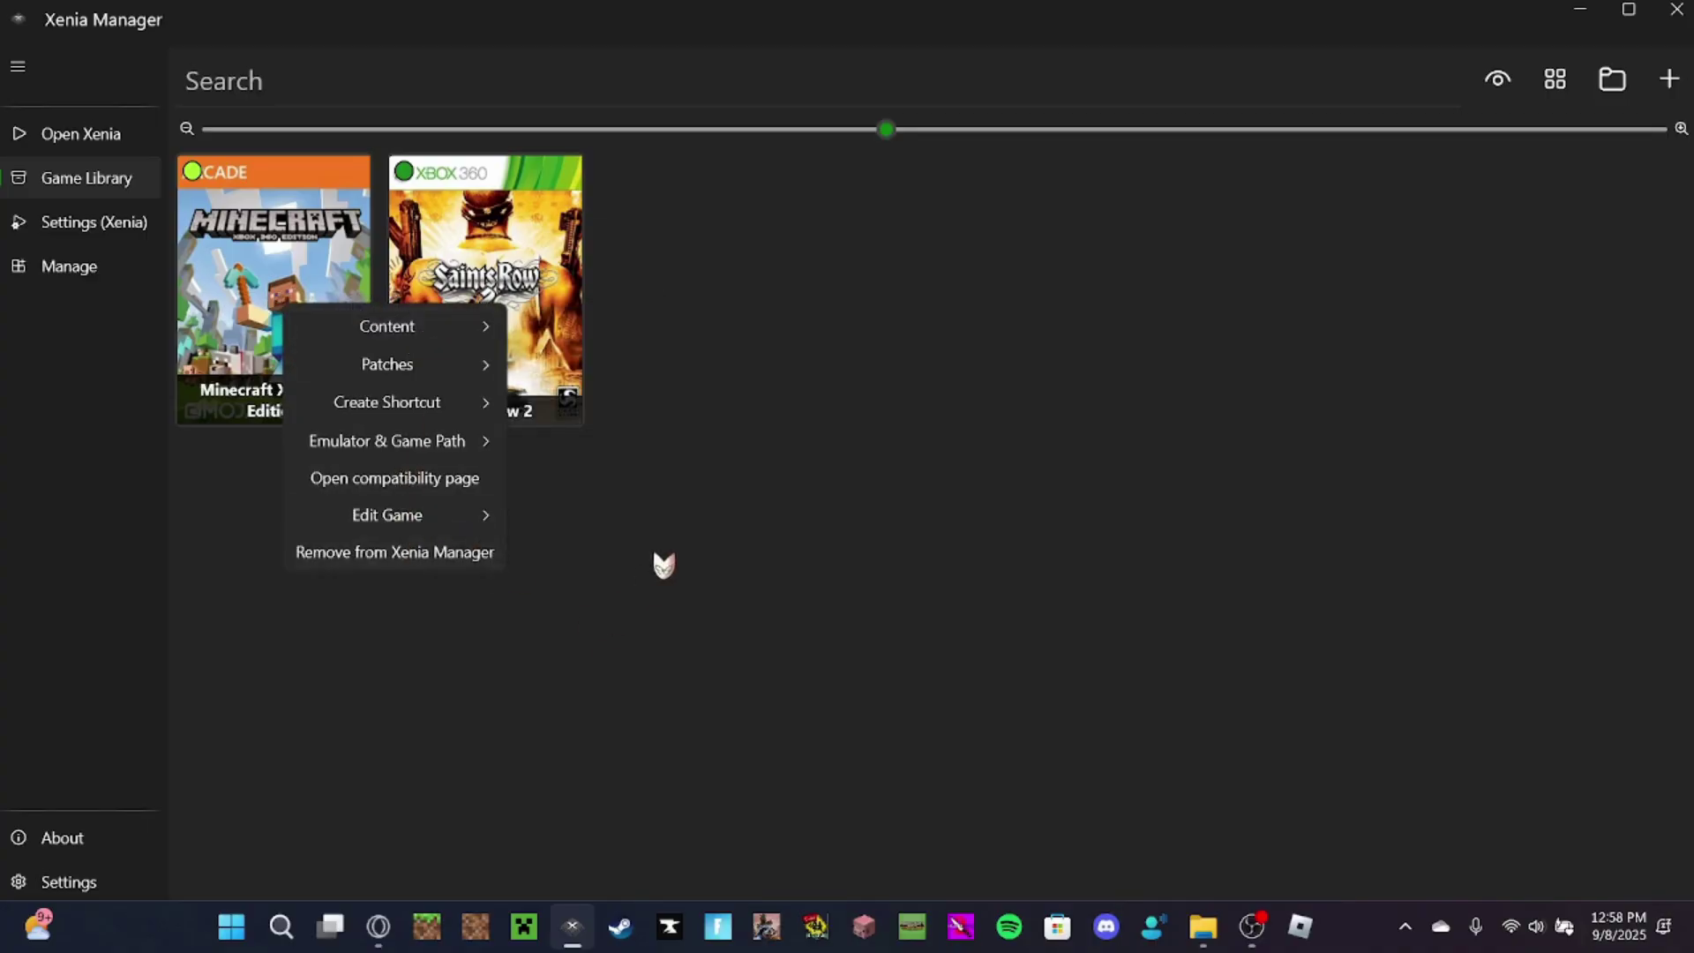
pyautogui.click(663, 565)
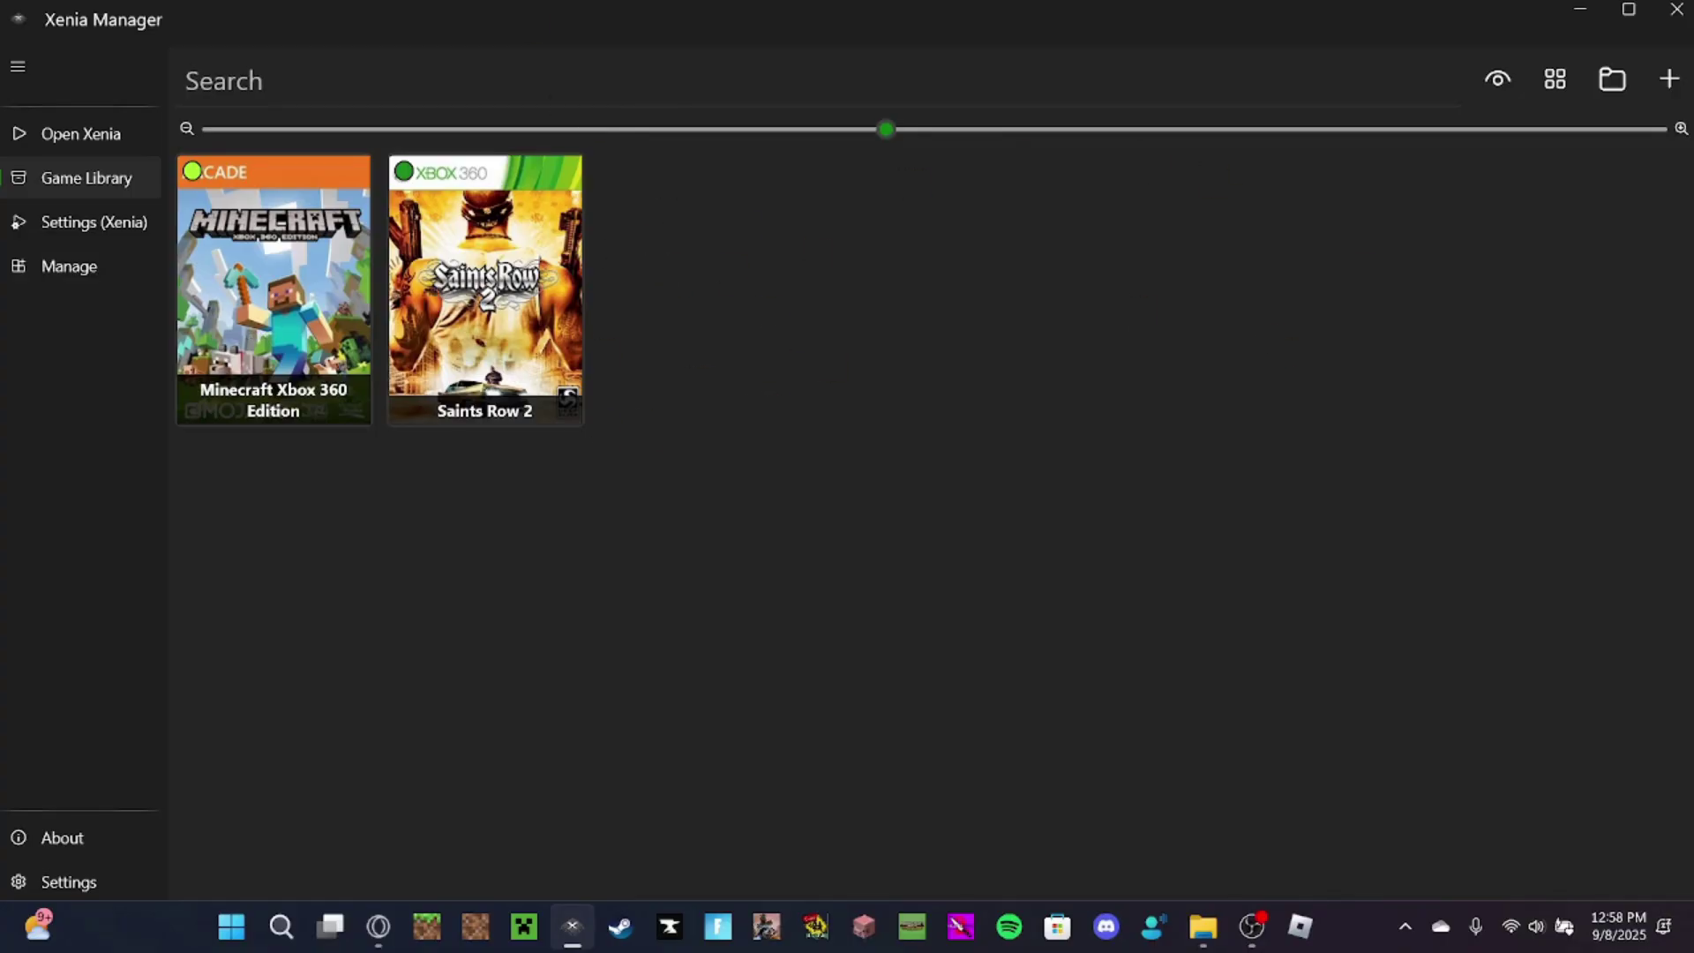
pyautogui.rightClick(269, 282)
pyautogui.click(775, 442)
pyautogui.rightClick(478, 321)
pyautogui.click(419, 613)
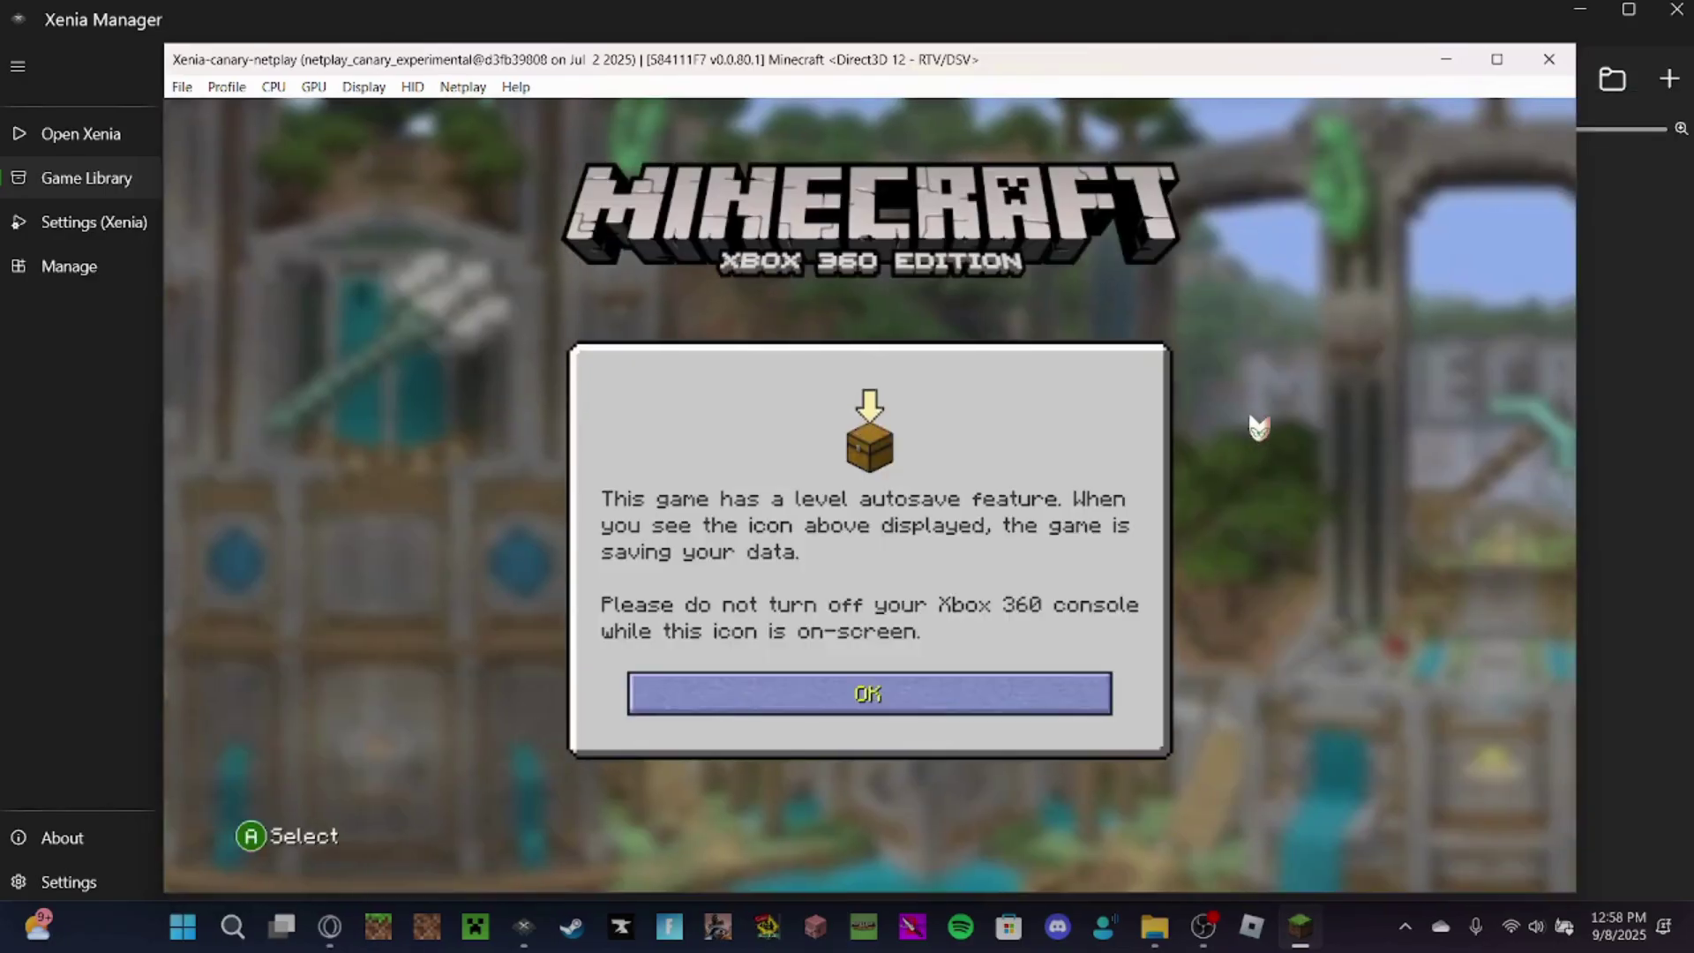
# Step: Dismiss the autosave notice and browse the Minecraft Store offers
pyautogui.press('Return')
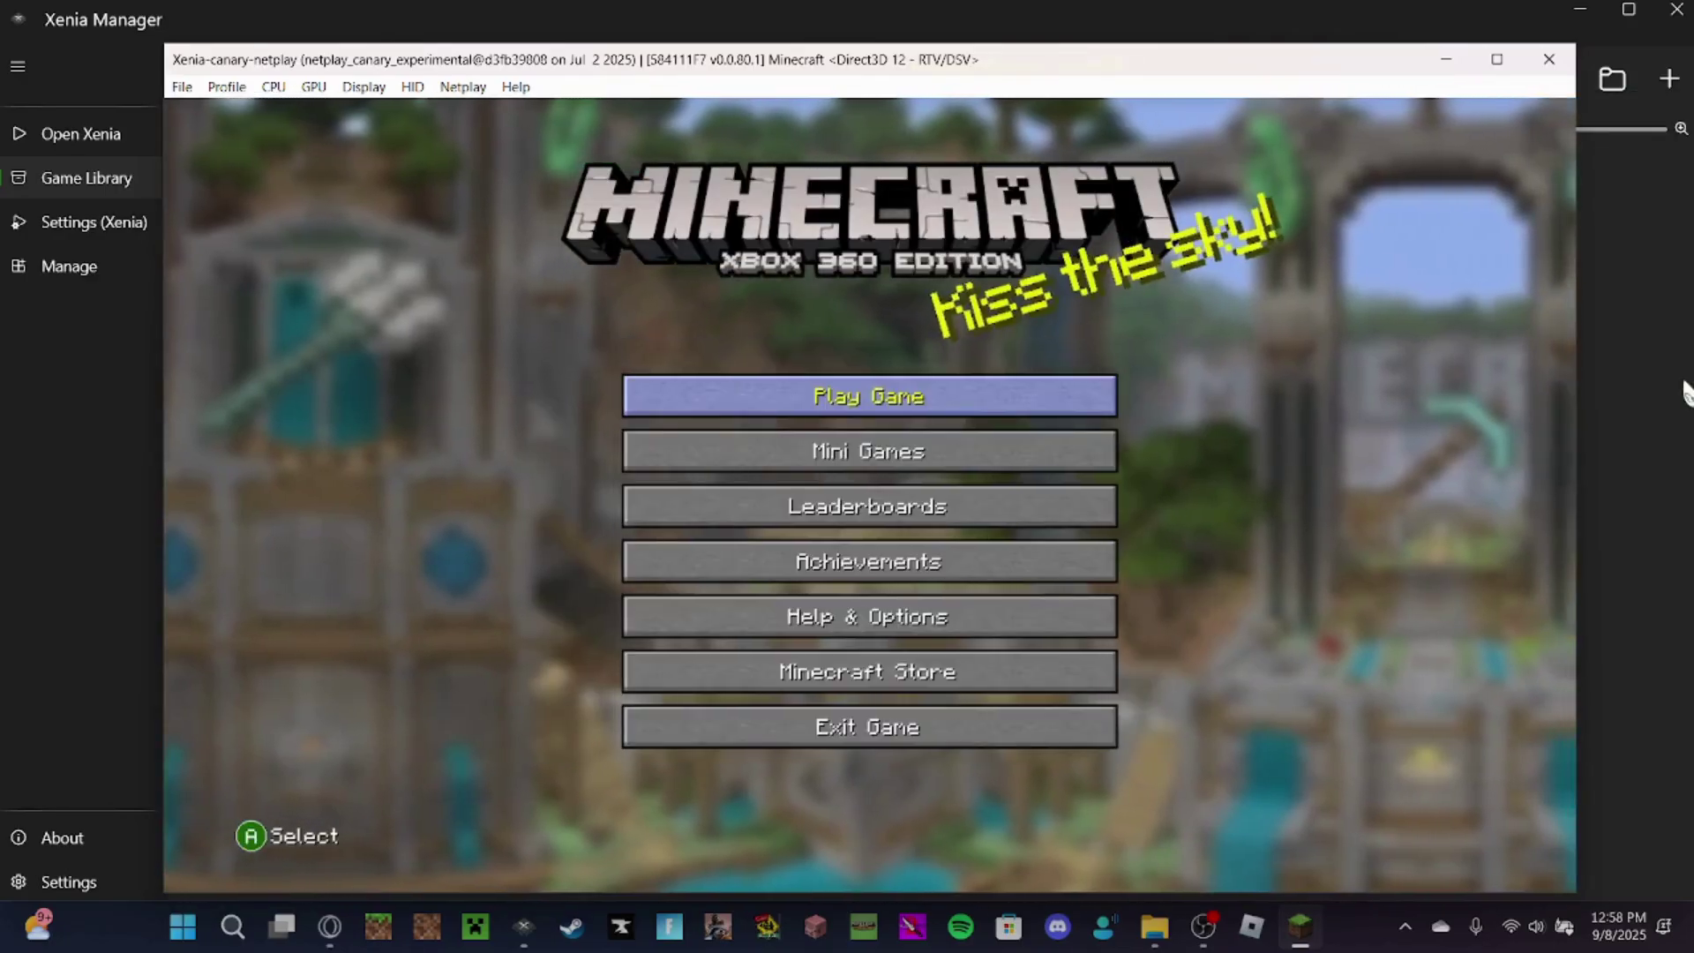
pyautogui.press('Down')
pyautogui.press('Down')
pyautogui.press('Down')
pyautogui.press('Down')
pyautogui.press('Up')
pyautogui.press('Up')
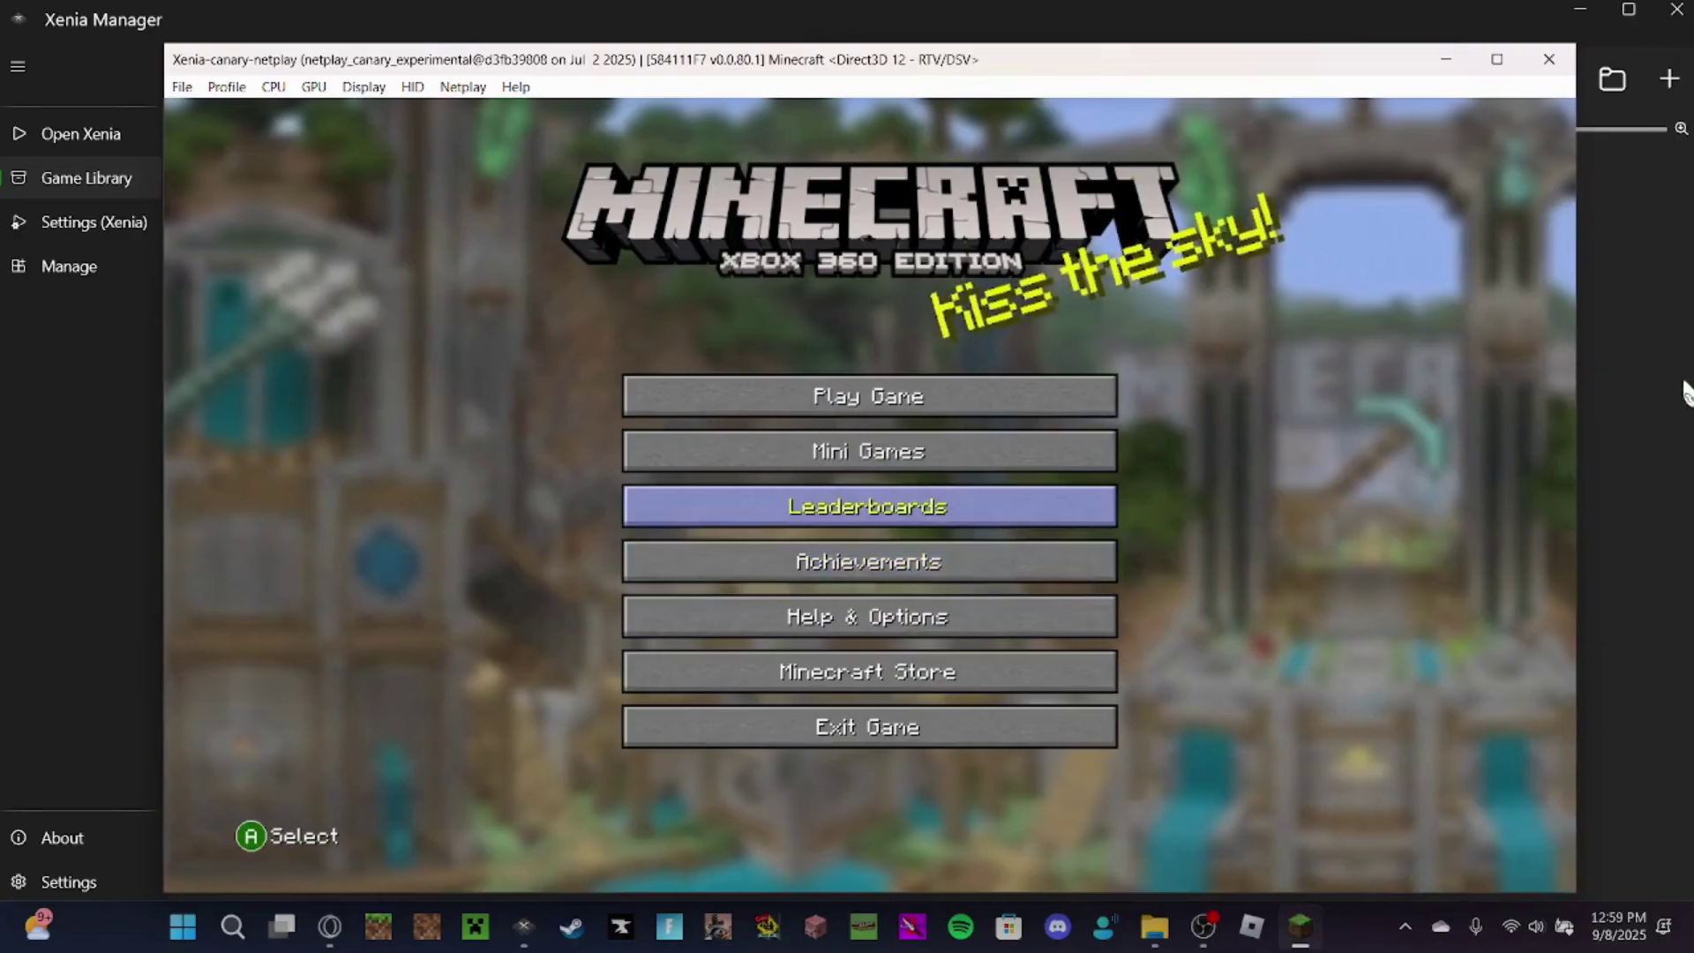
pyautogui.press('Down')
pyautogui.press('Down')
pyautogui.press('Return')
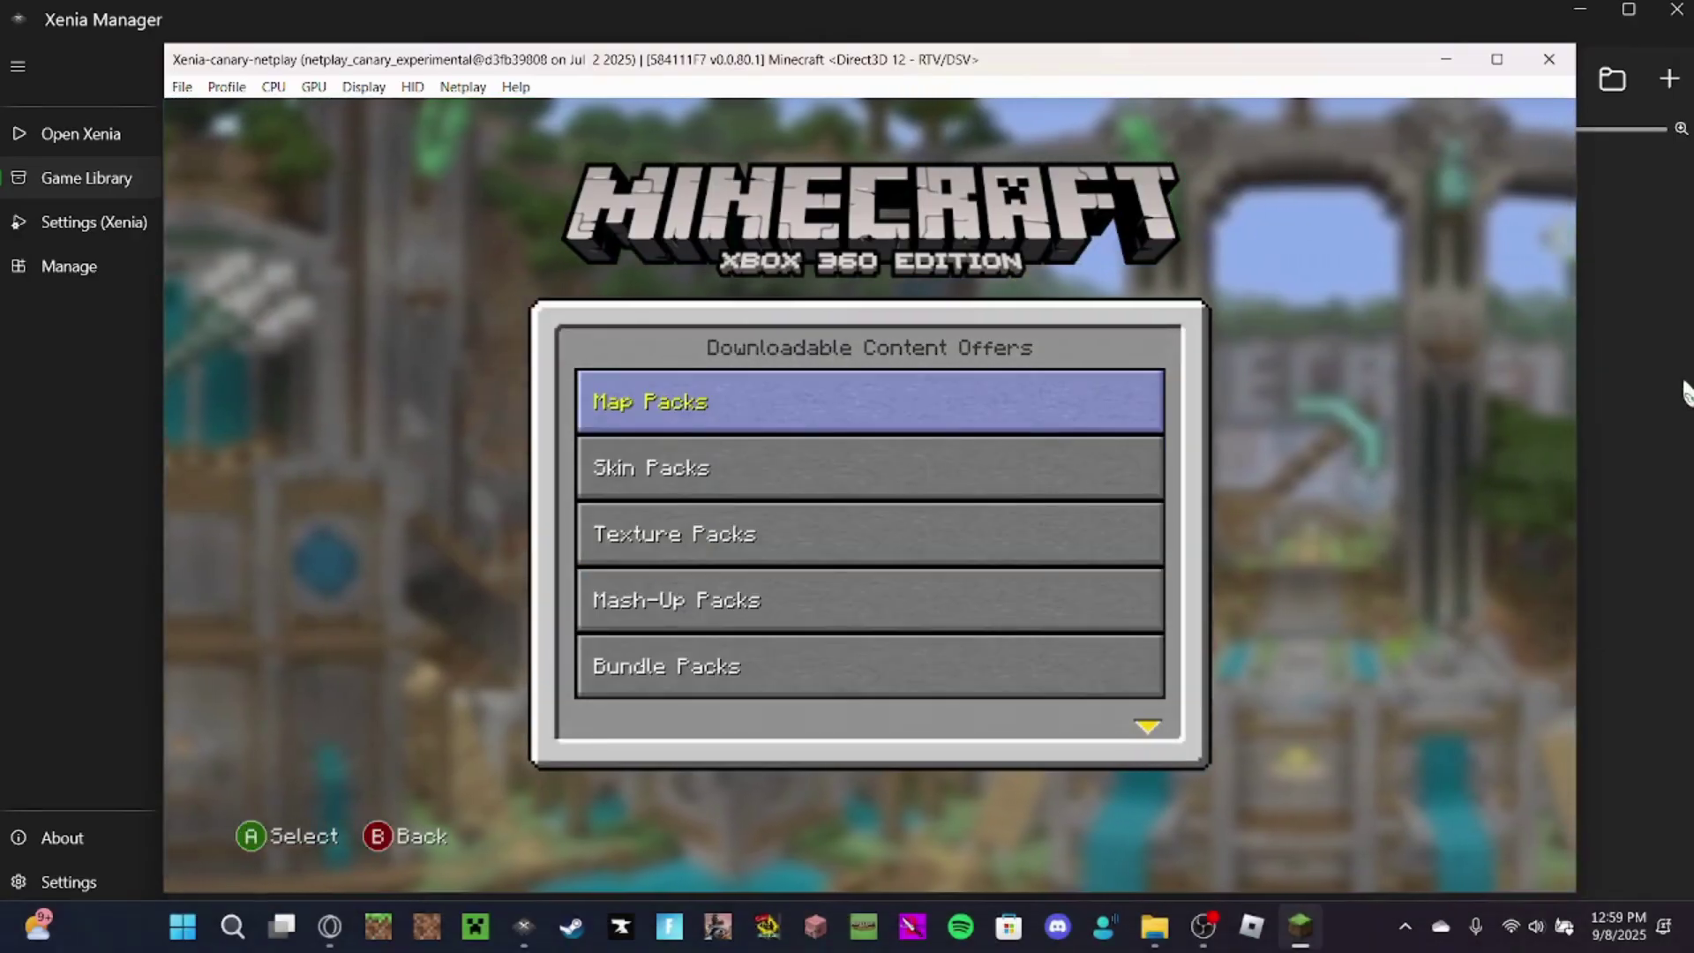
pyautogui.press('Down')
pyautogui.press('Down')
pyautogui.press('Down')
pyautogui.press('Down')
pyautogui.press('Down')
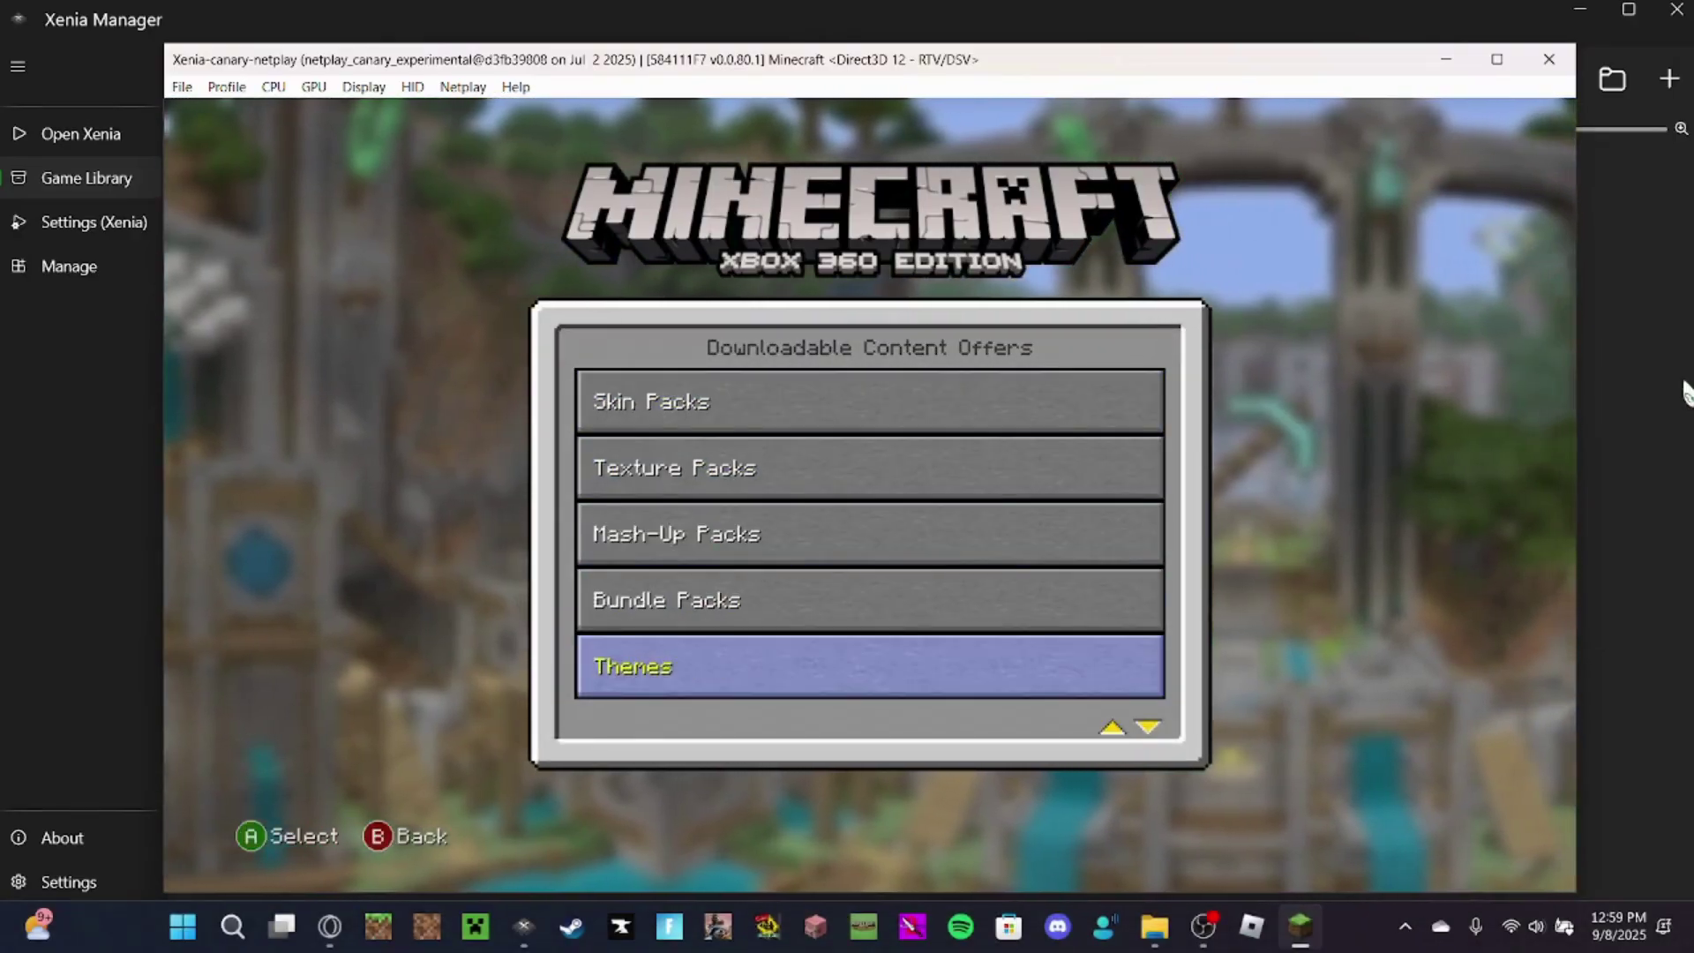
pyautogui.press('Escape')
pyautogui.press('Up')
pyautogui.press('Up')
pyautogui.press('Up')
# Step: Browse the Mini Games list and its Join tab, then return to the main menu
pyautogui.press('Return')
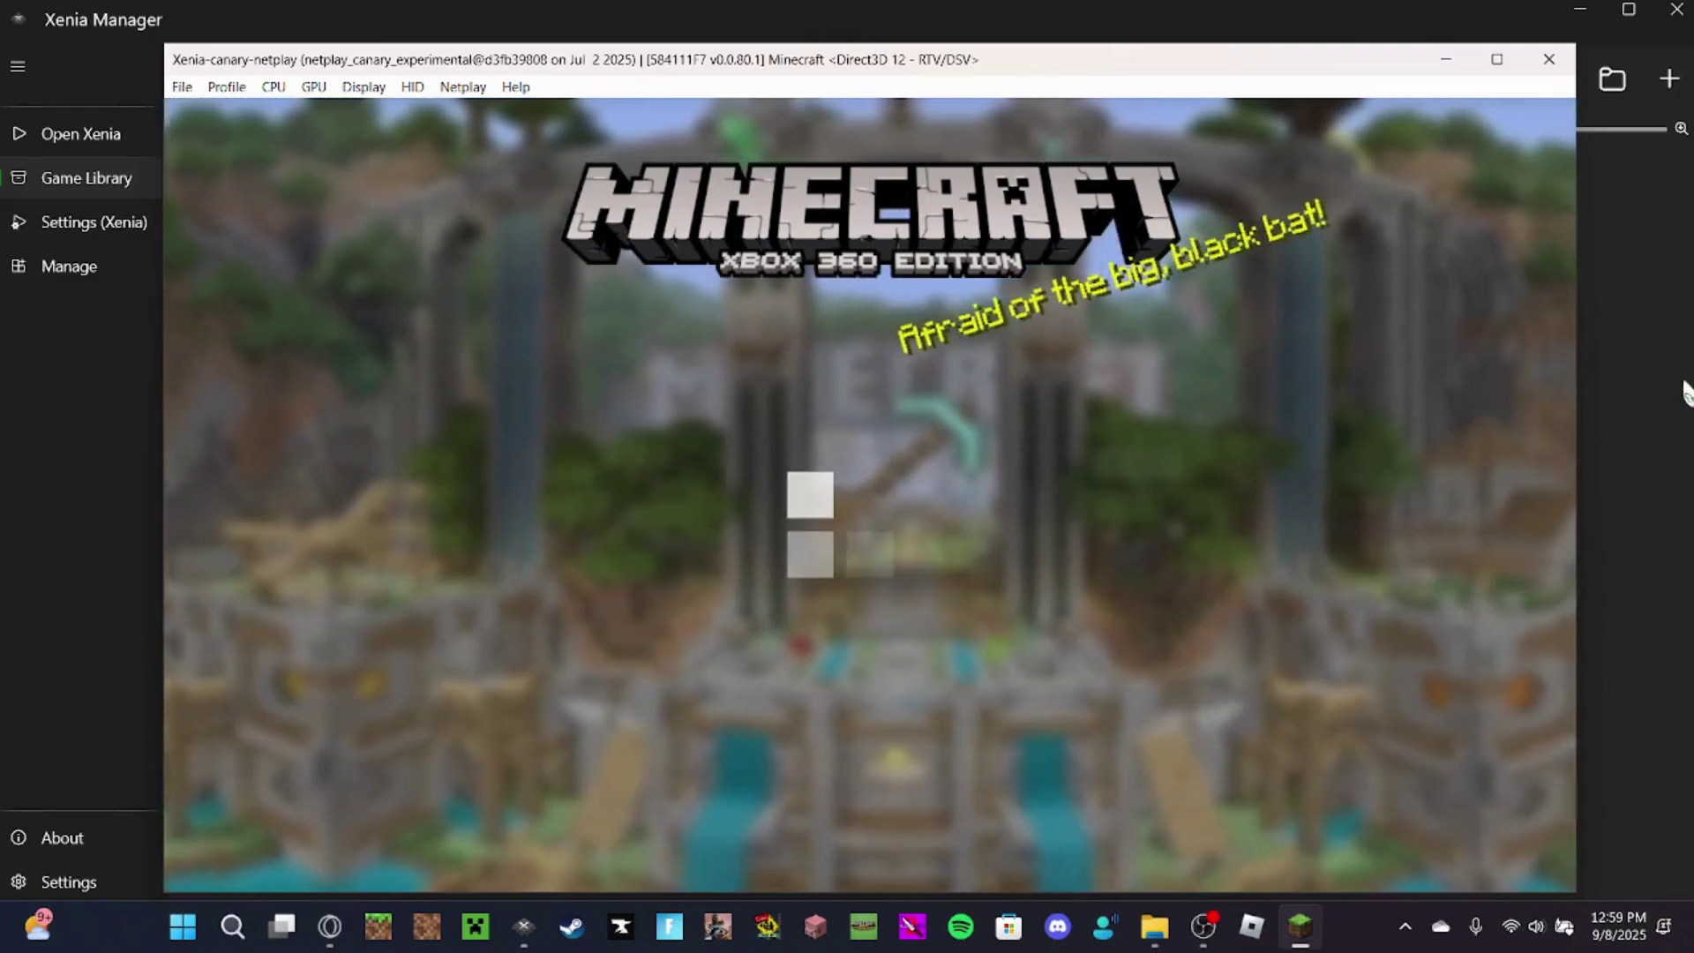
pyautogui.press('Down')
pyautogui.press('Right')
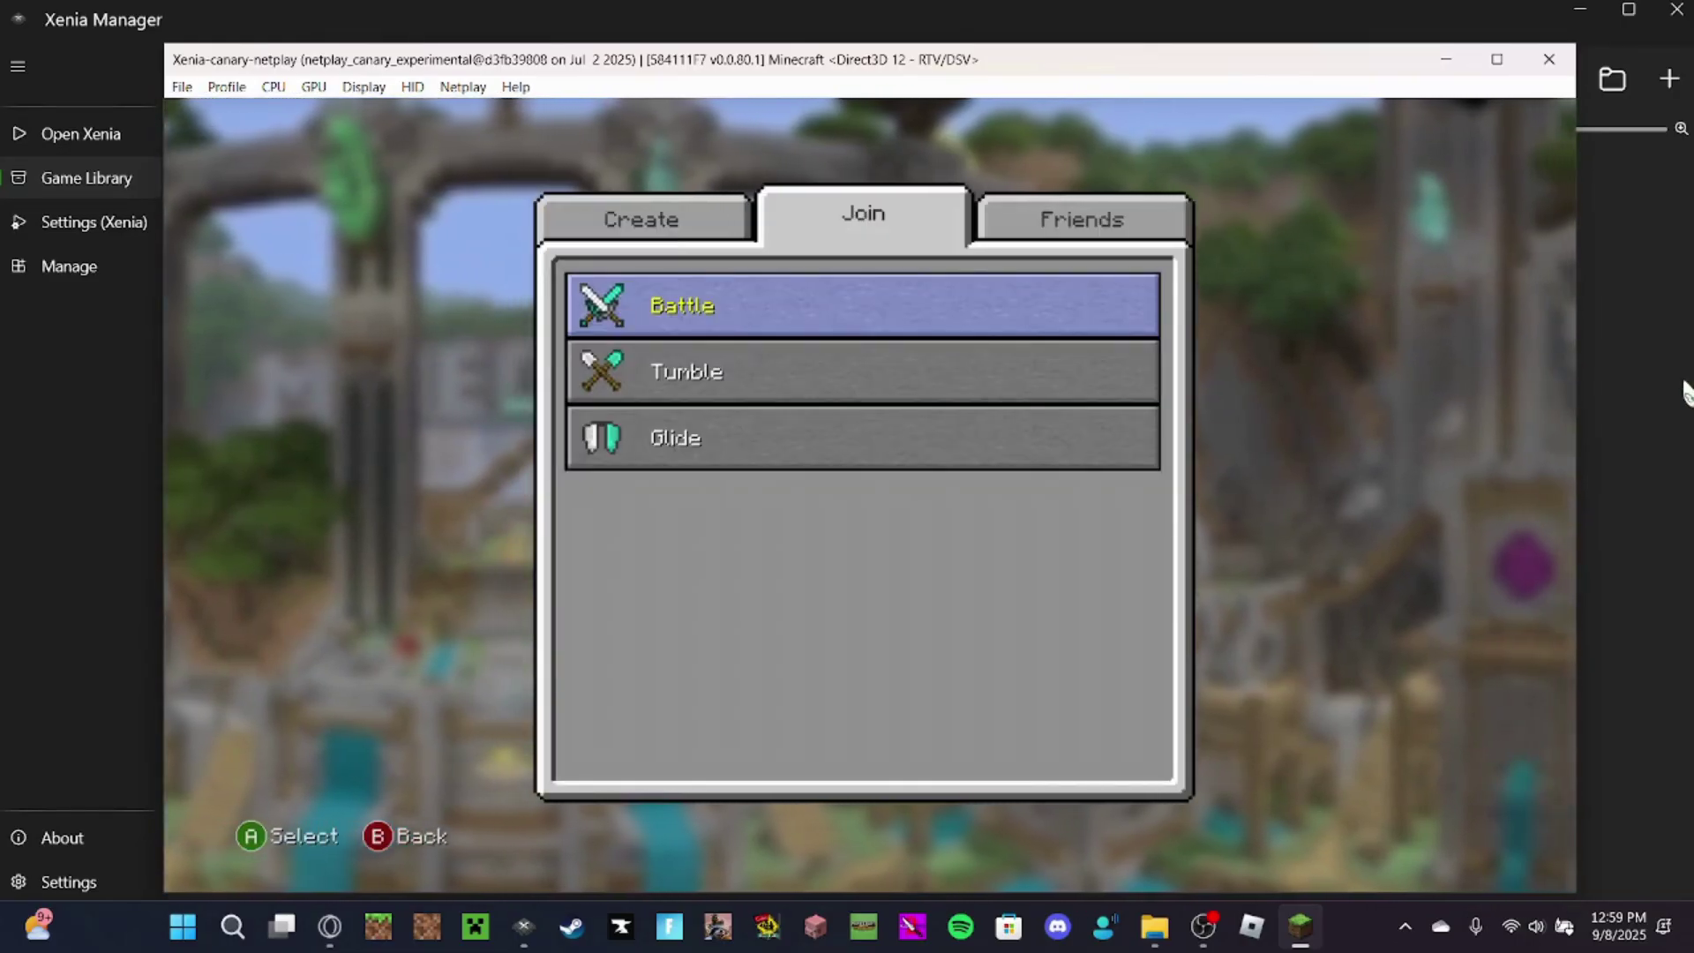
pyautogui.press('Escape')
pyautogui.press('Down')
pyautogui.press('Down')
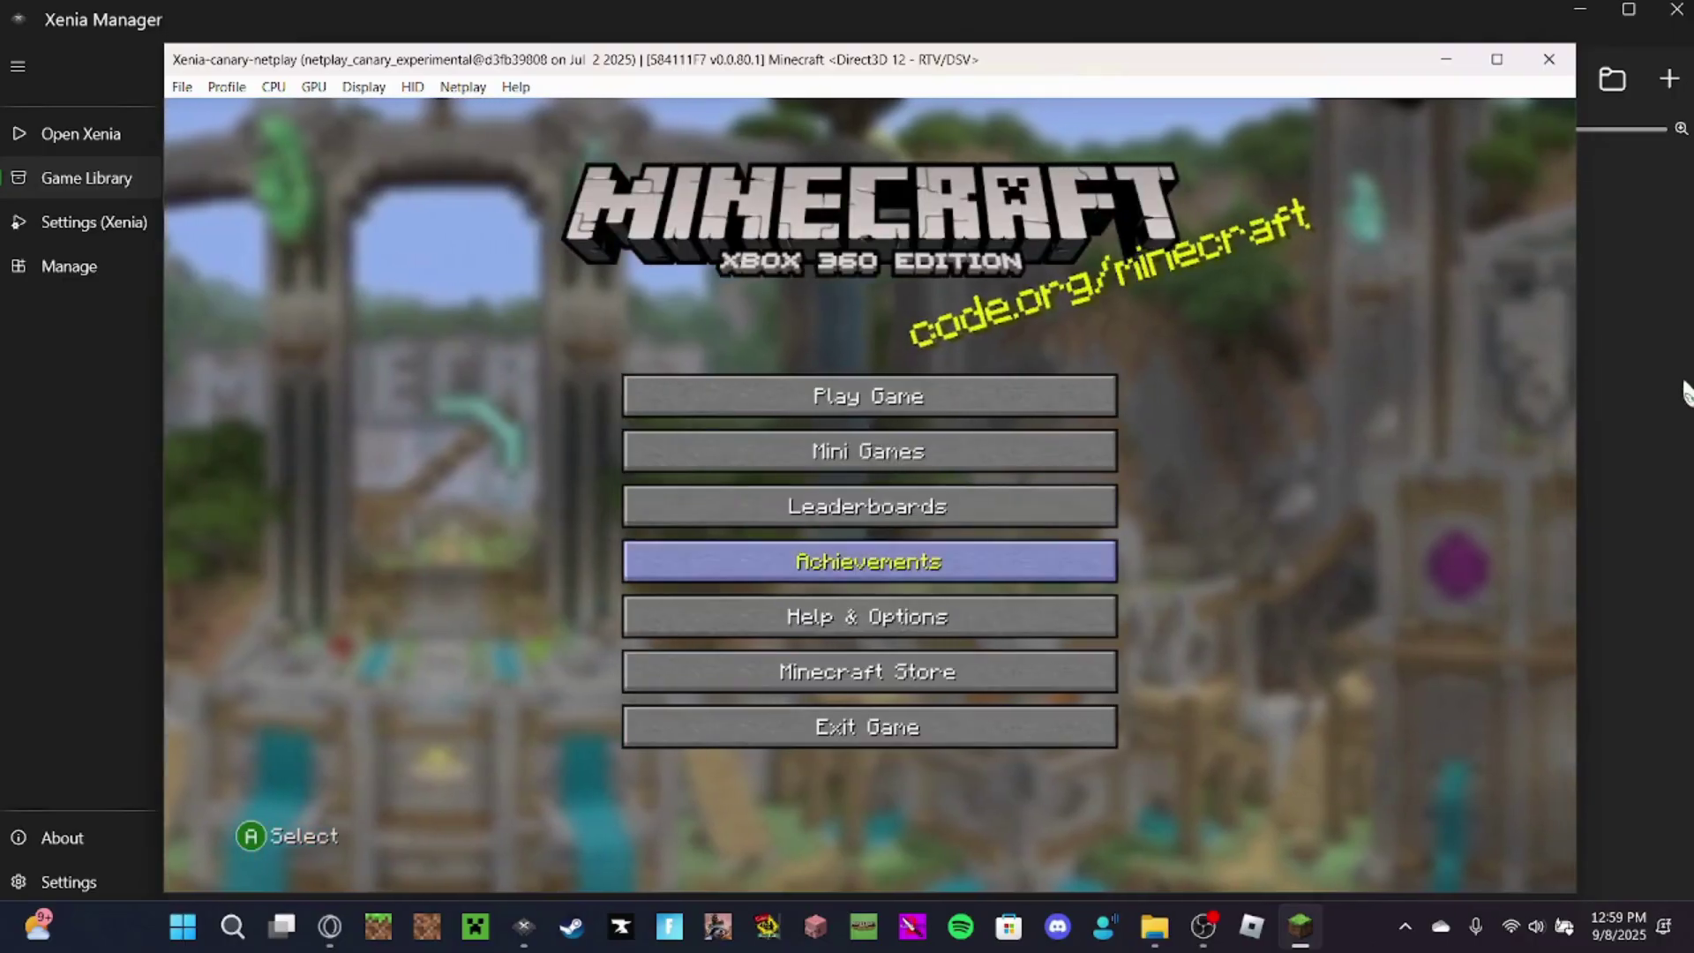
pyautogui.press('Up')
pyautogui.press('Up')
pyautogui.press('Up')
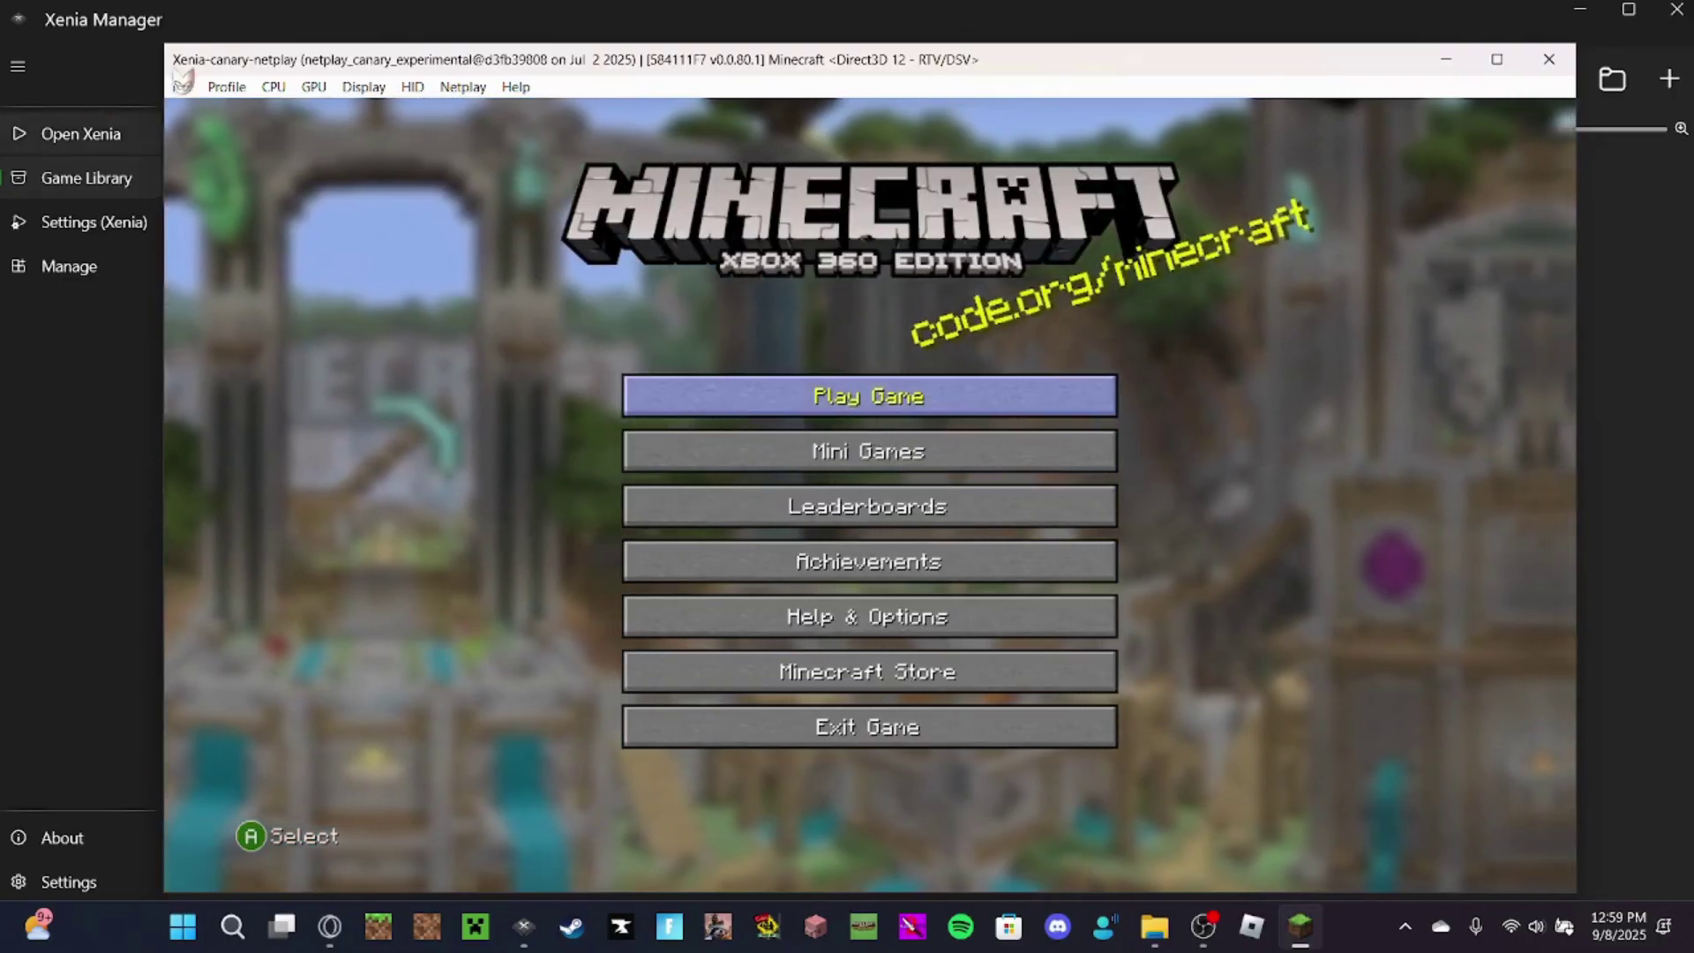
# Step: View the signed-in profile, exit Minecraft, and close the emulator window
pyautogui.click(223, 87)
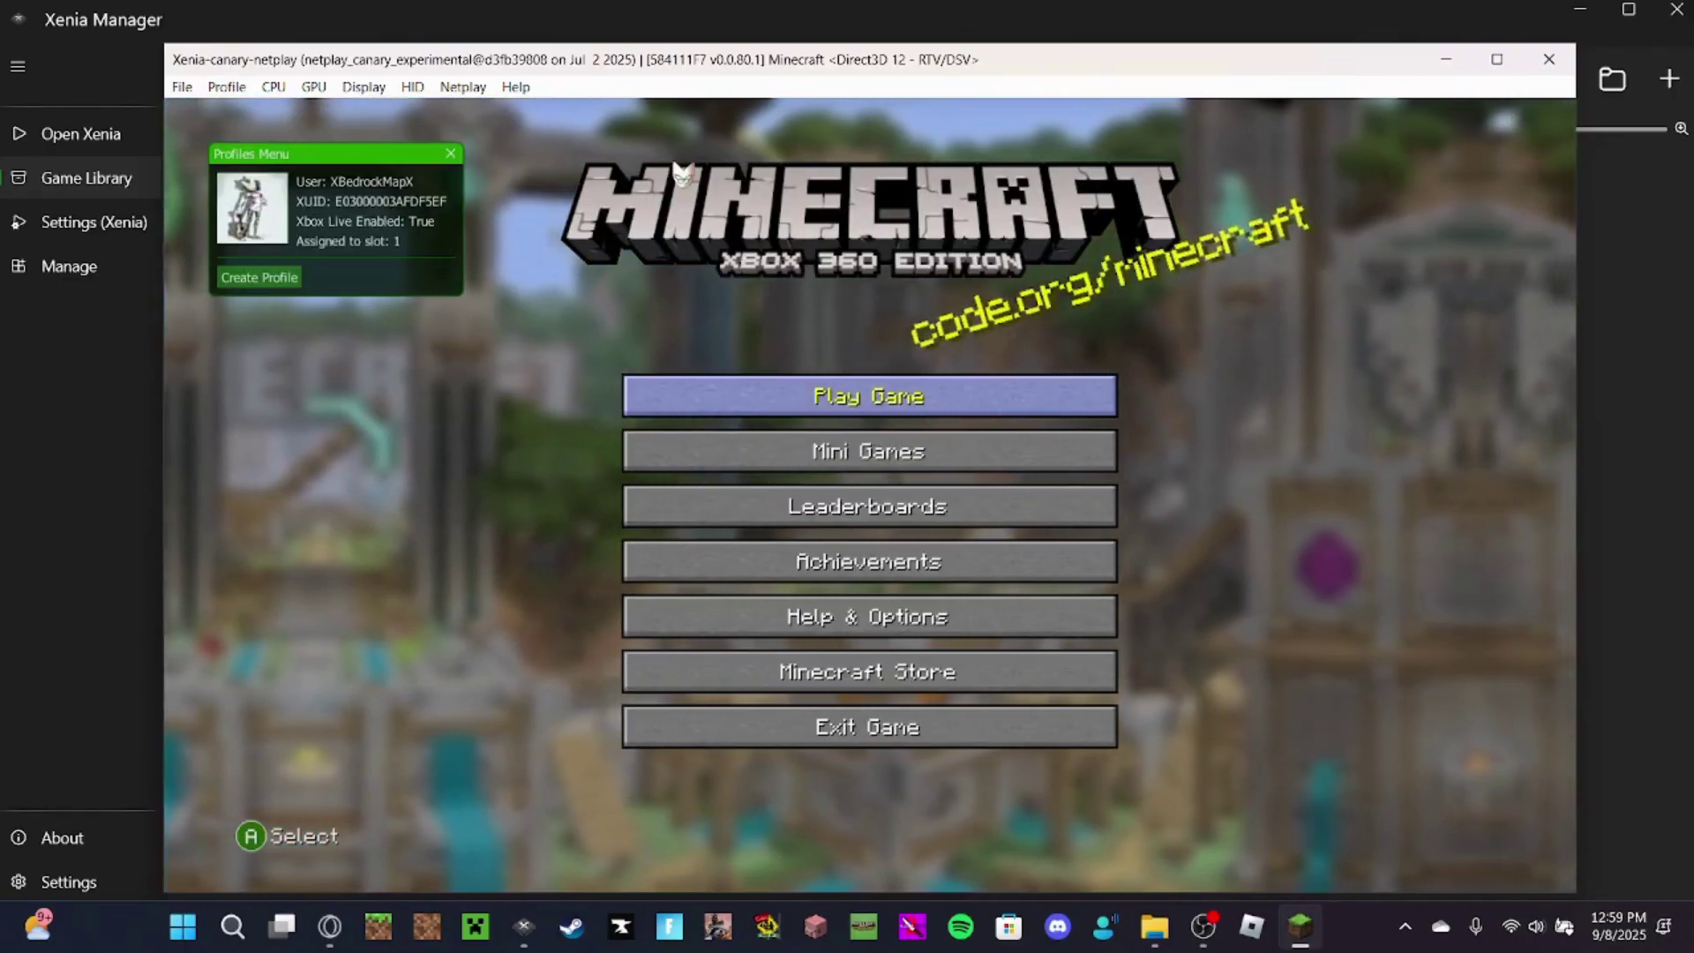
pyautogui.click(452, 155)
pyautogui.press('Down')
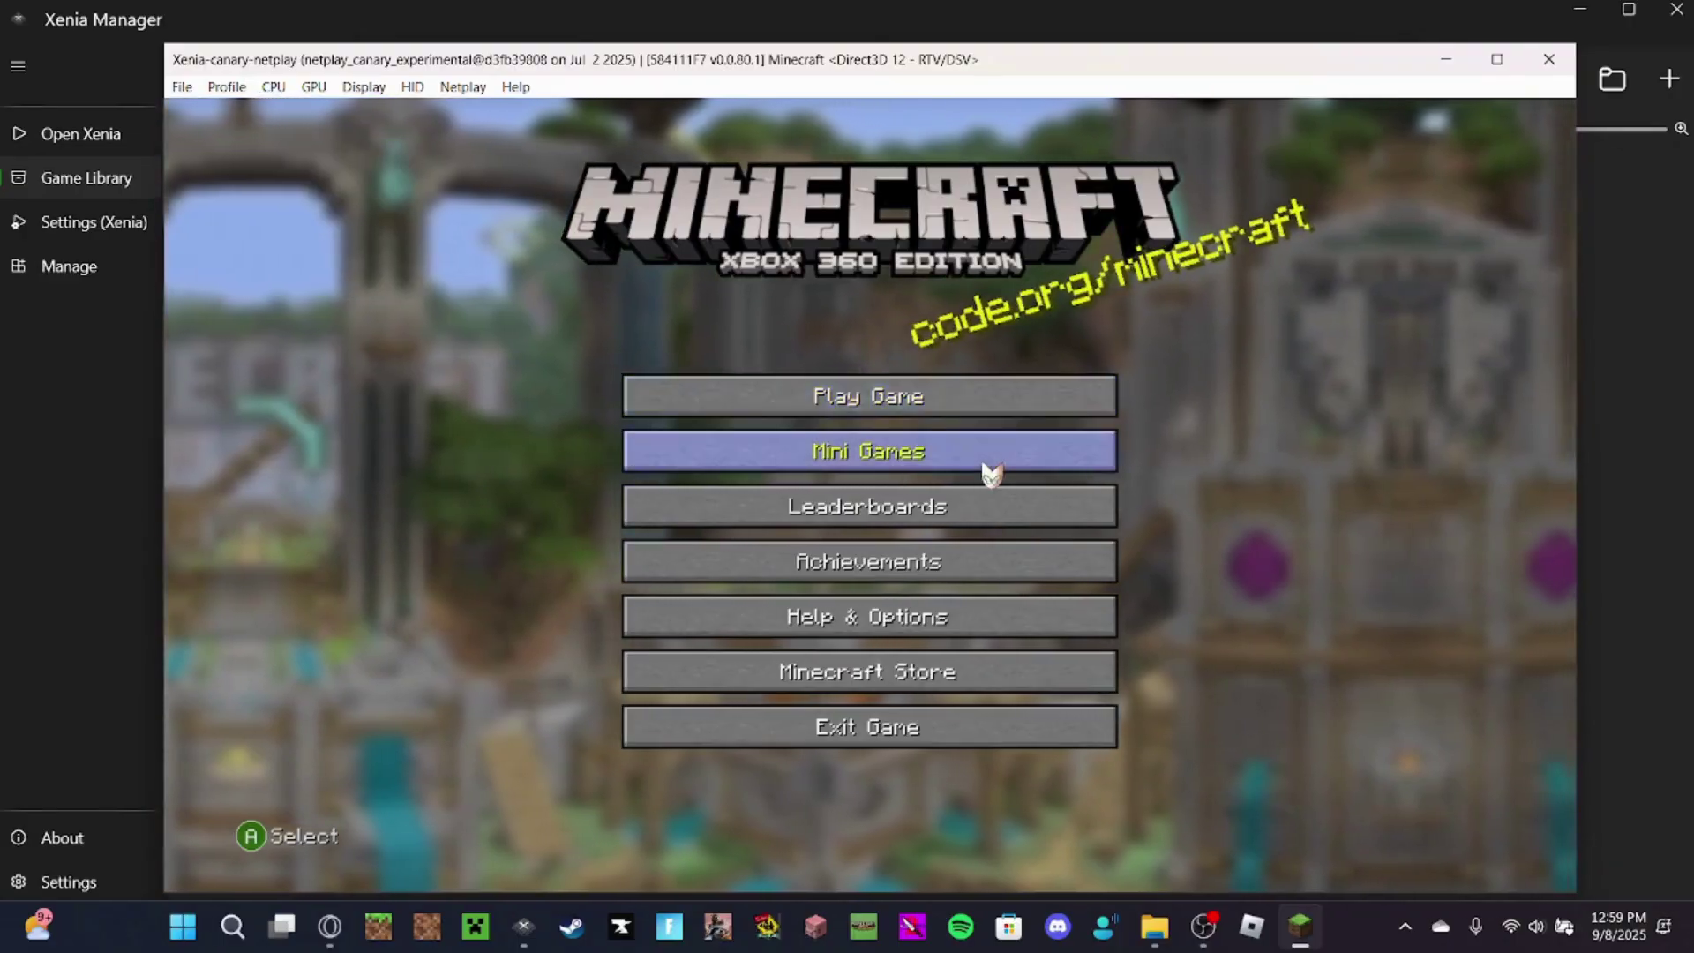
pyautogui.press('Up')
pyautogui.press('Up')
pyautogui.press('Return')
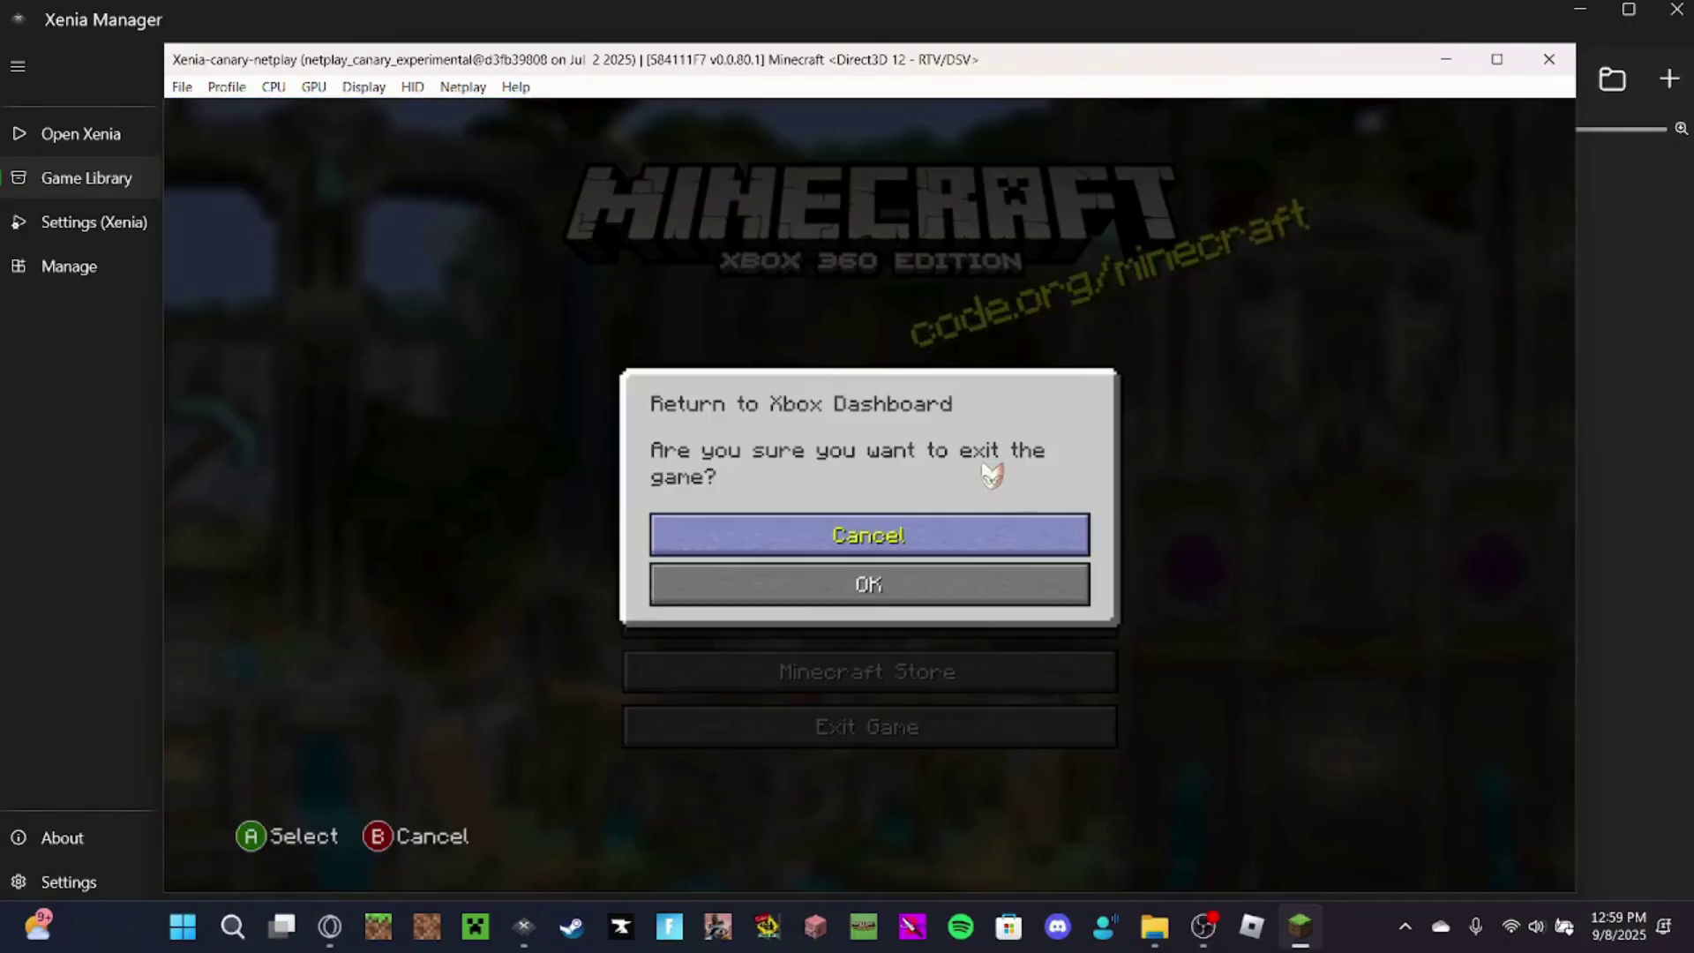
pyautogui.press('Down')
pyautogui.click(1548, 59)
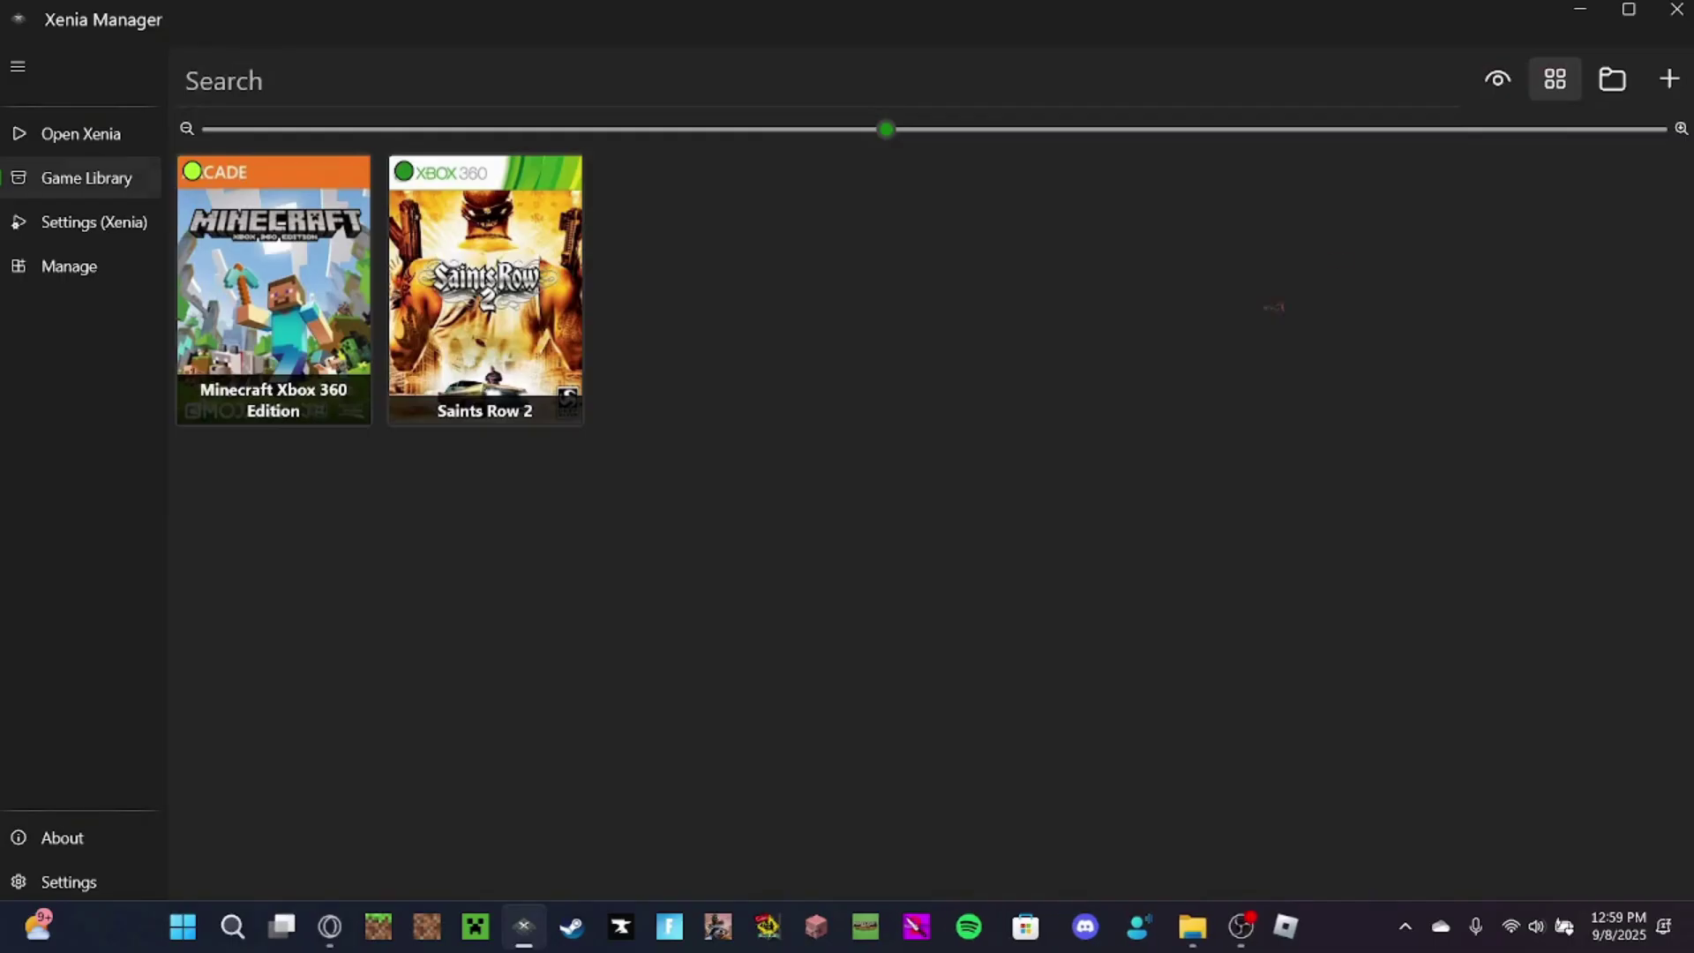